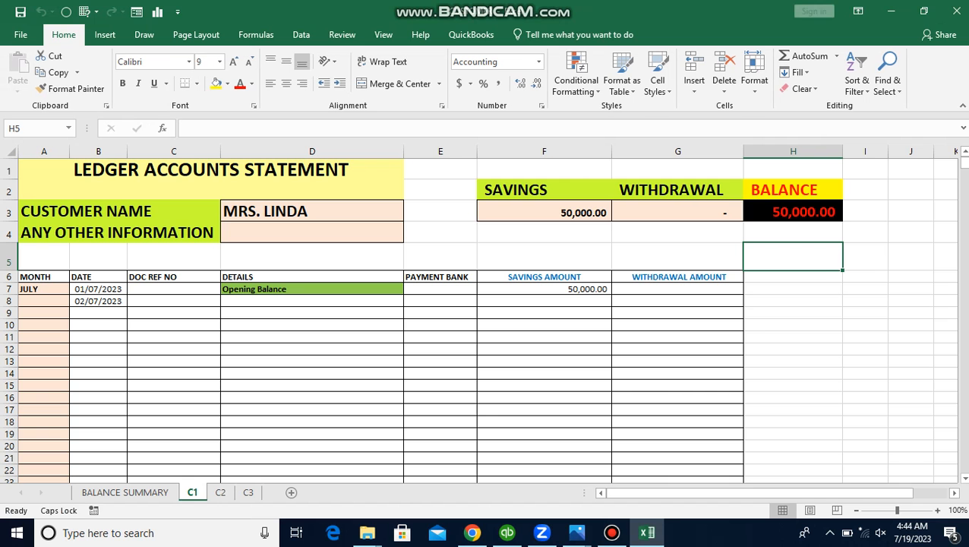
pyautogui.click(439, 232)
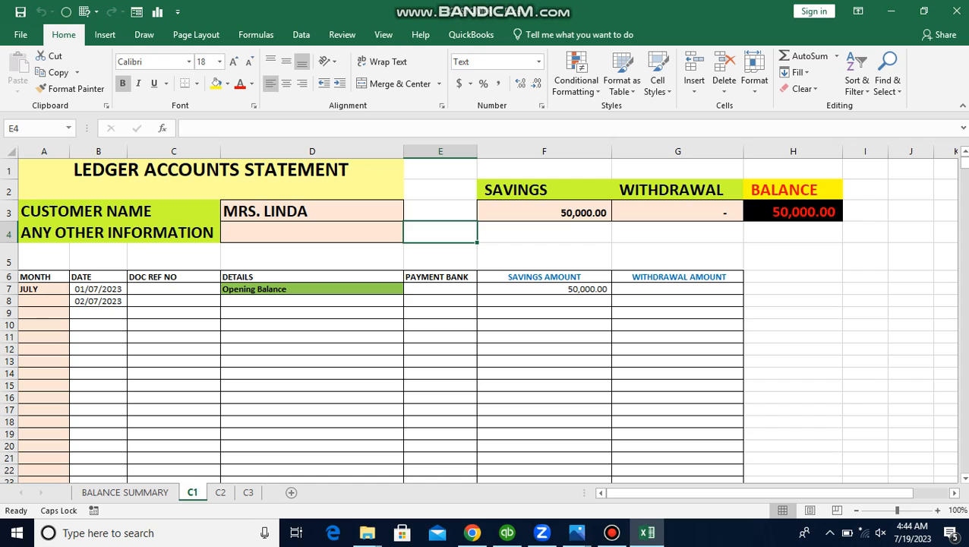
pyautogui.click(173, 312)
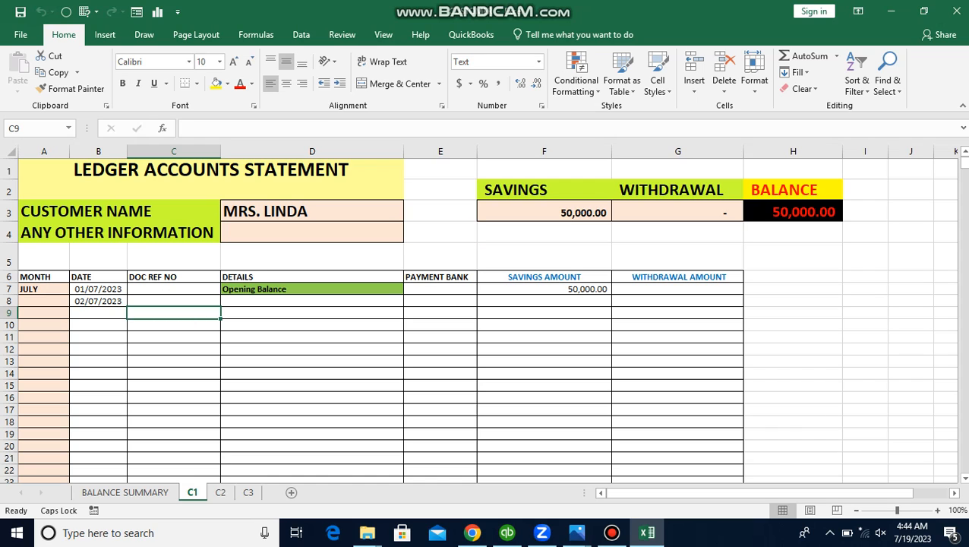
pyautogui.click(98, 324)
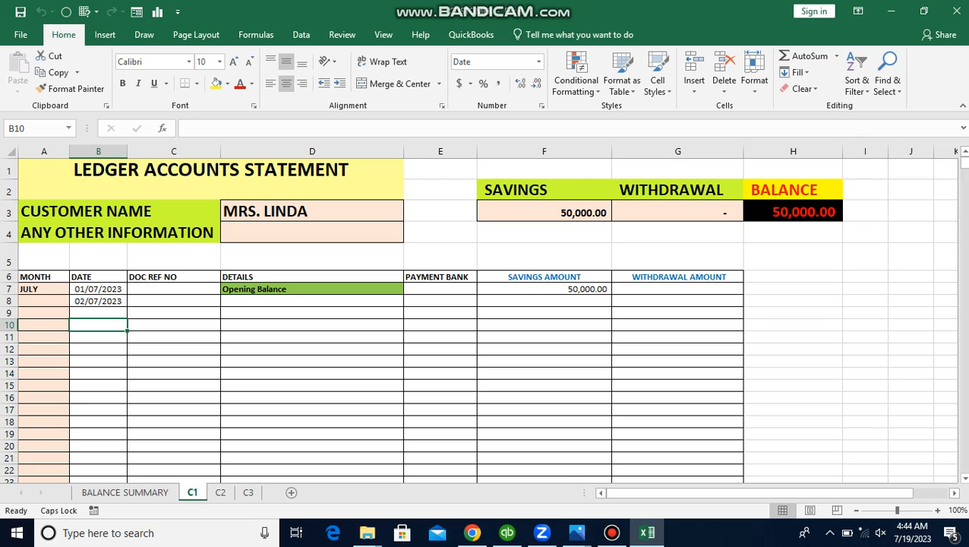
pyautogui.click(174, 324)
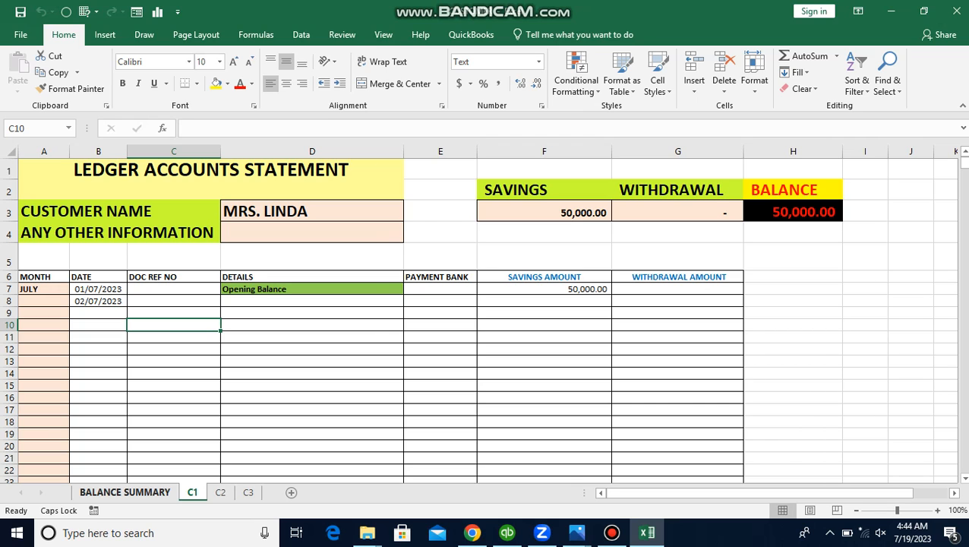
# - Link customer C1's balance in cell C11 of the BALANCE SUMMARY sheet to cell H3 of ledger sheet C1
pyautogui.click(124, 492)
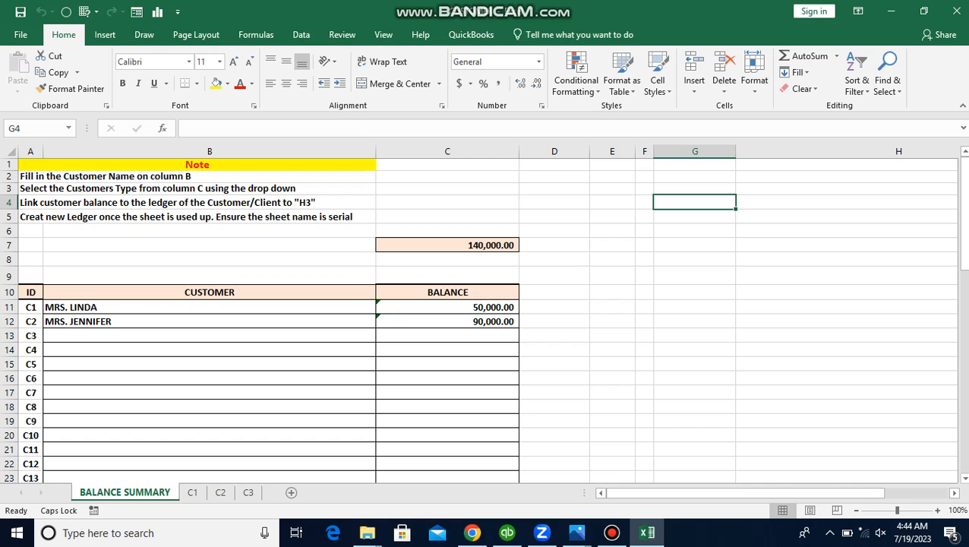
pyautogui.click(209, 307)
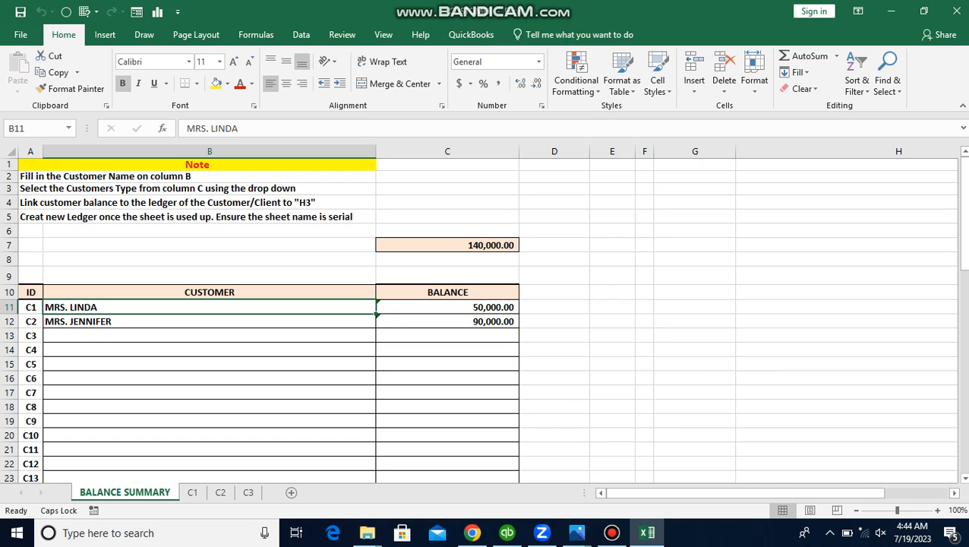
pyautogui.click(447, 307)
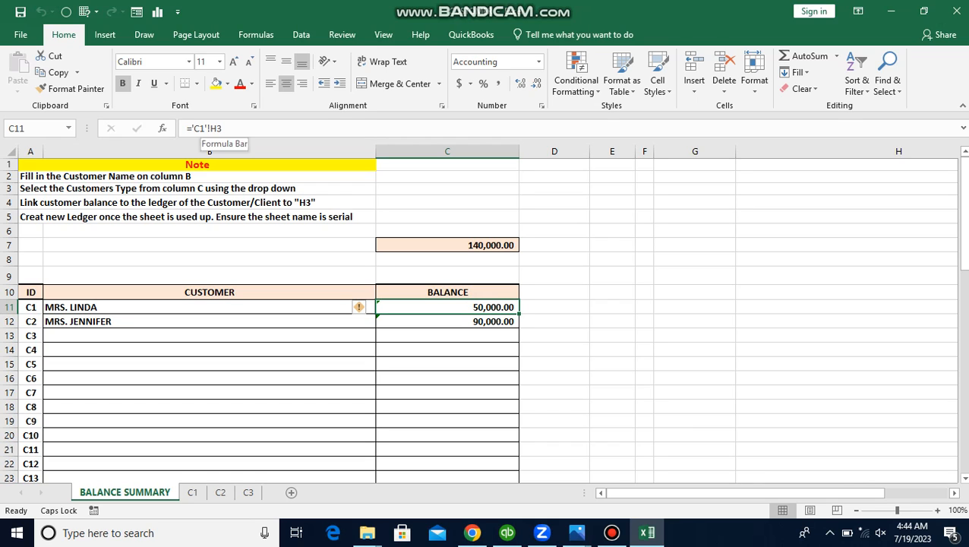
pyautogui.write('=')
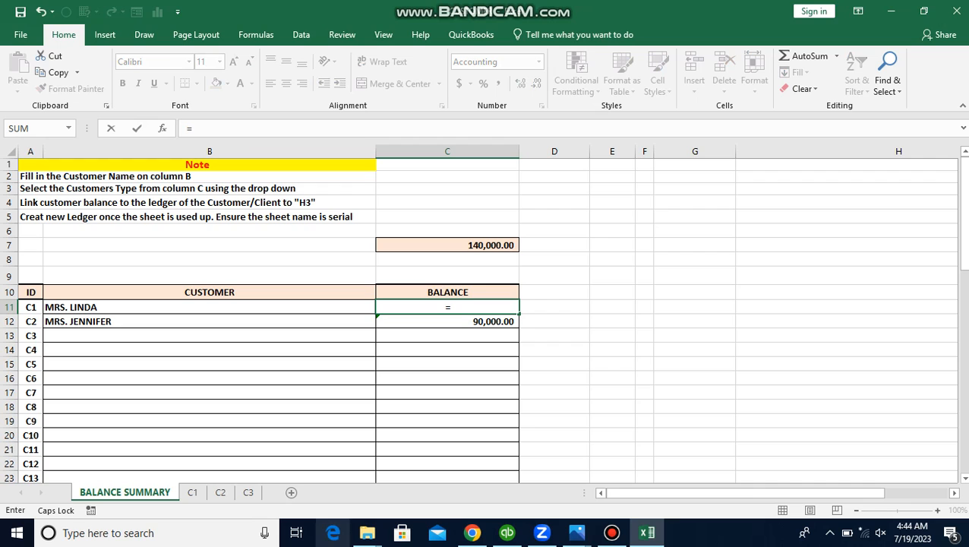
pyautogui.click(192, 492)
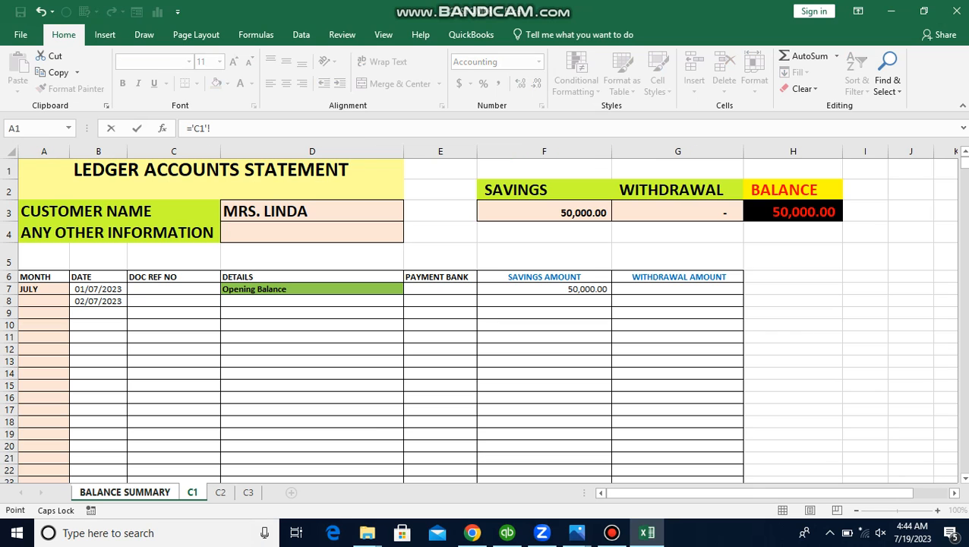
pyautogui.click(792, 211)
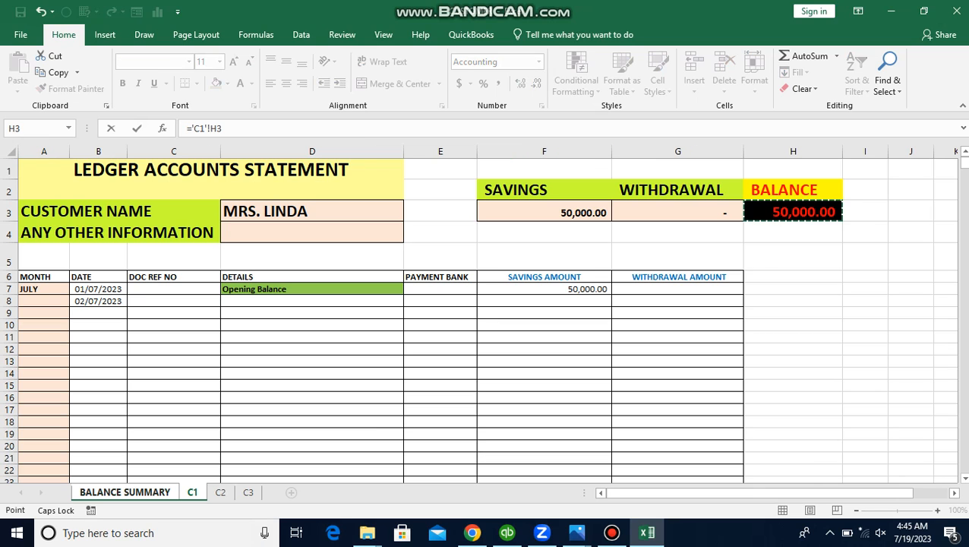
pyautogui.press('Return')
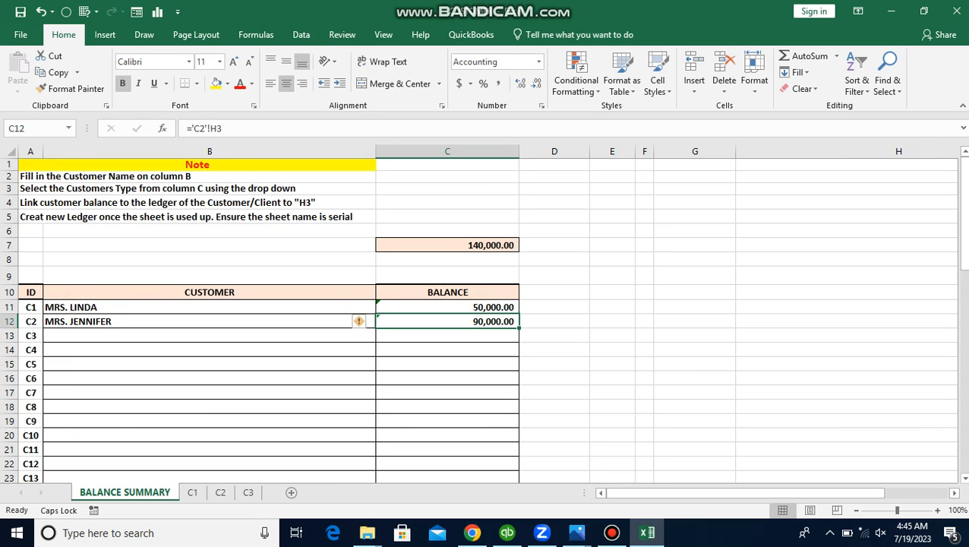
# - Label the total cell C7 on the summary sheet by entering OVERALL BALANCE in cell C6
pyautogui.click(446, 306)
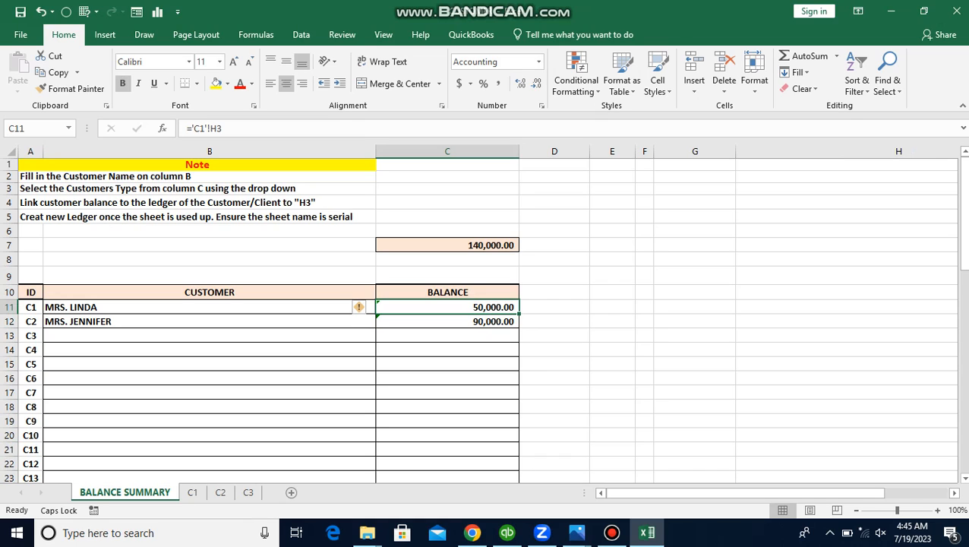
pyautogui.click(446, 244)
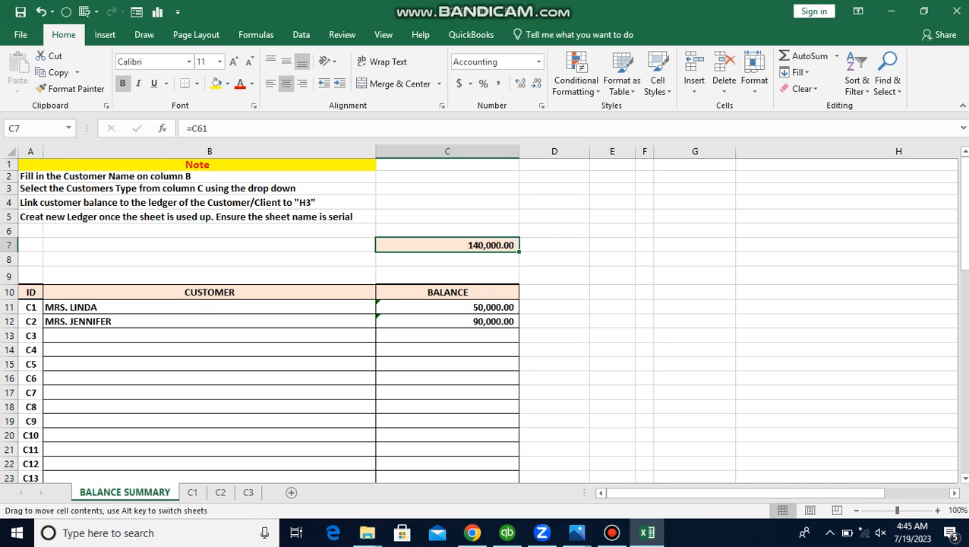
pyautogui.click(446, 230)
pyautogui.write('O')
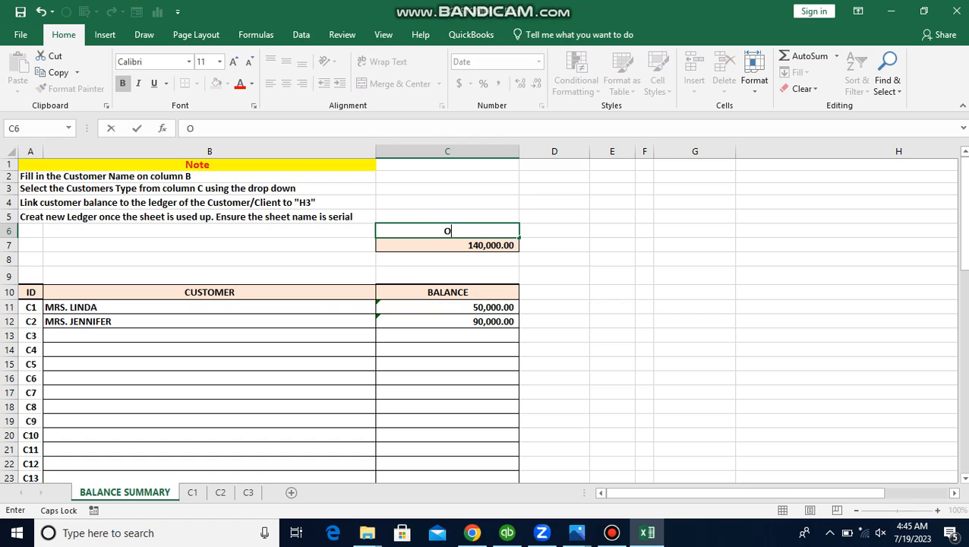
pyautogui.write('VERALL BALANCE')
pyautogui.press('Return')
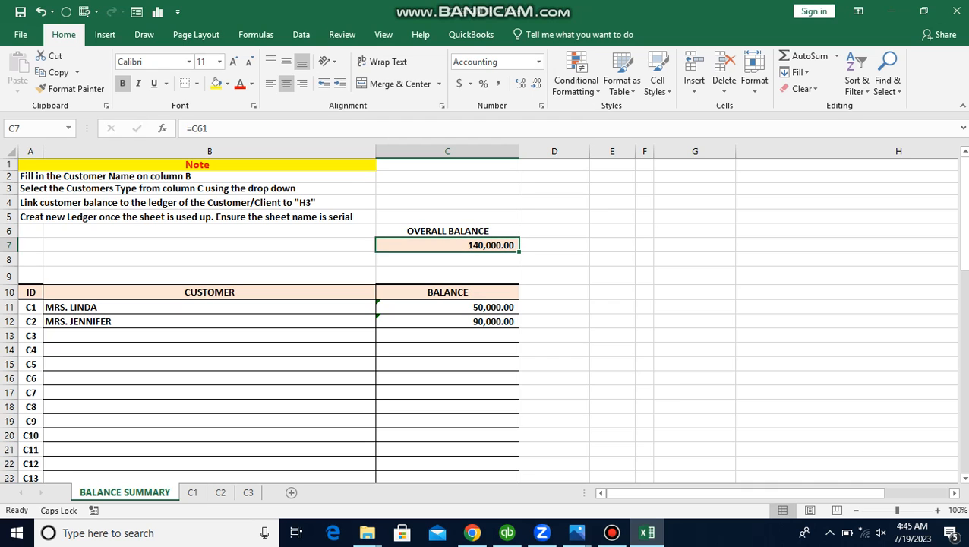
pyautogui.click(447, 307)
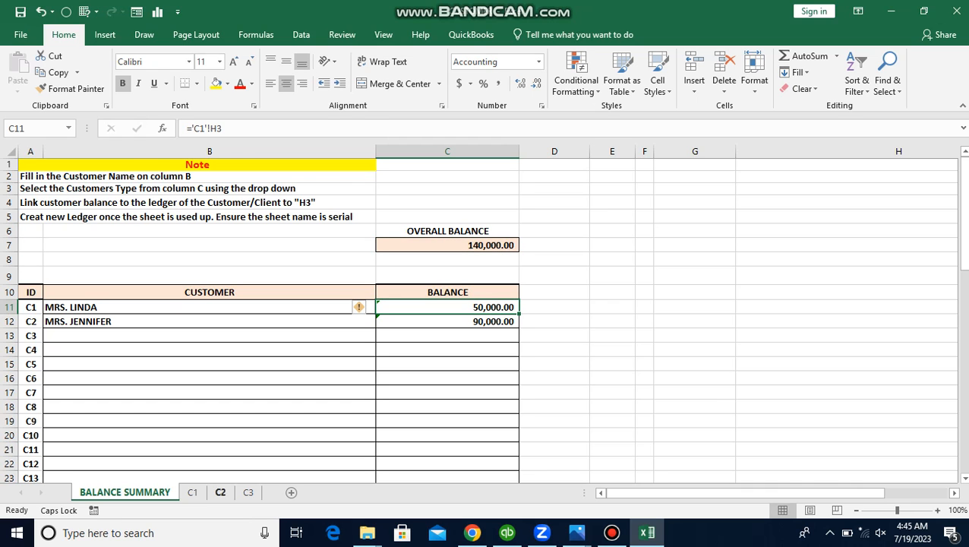
pyautogui.click(192, 492)
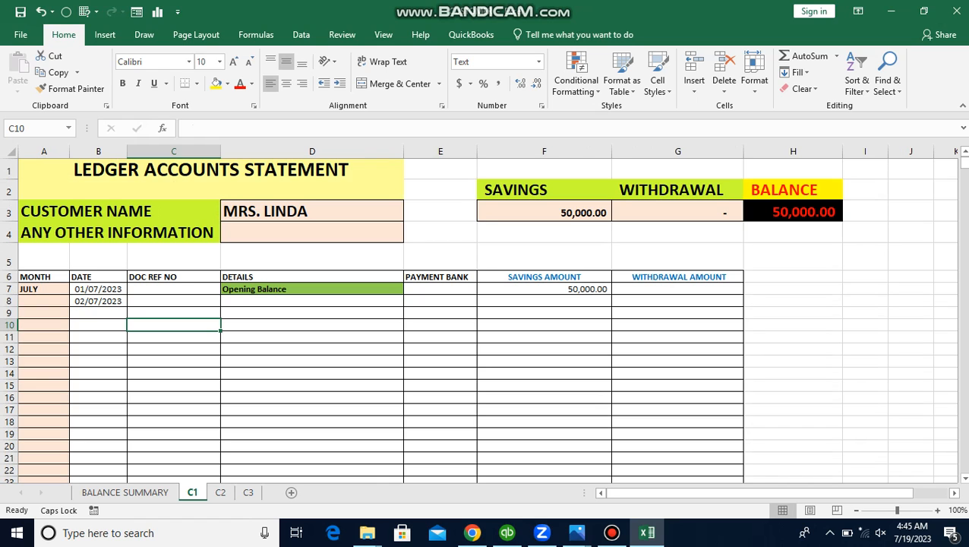
pyautogui.click(125, 491)
pyautogui.click(643, 259)
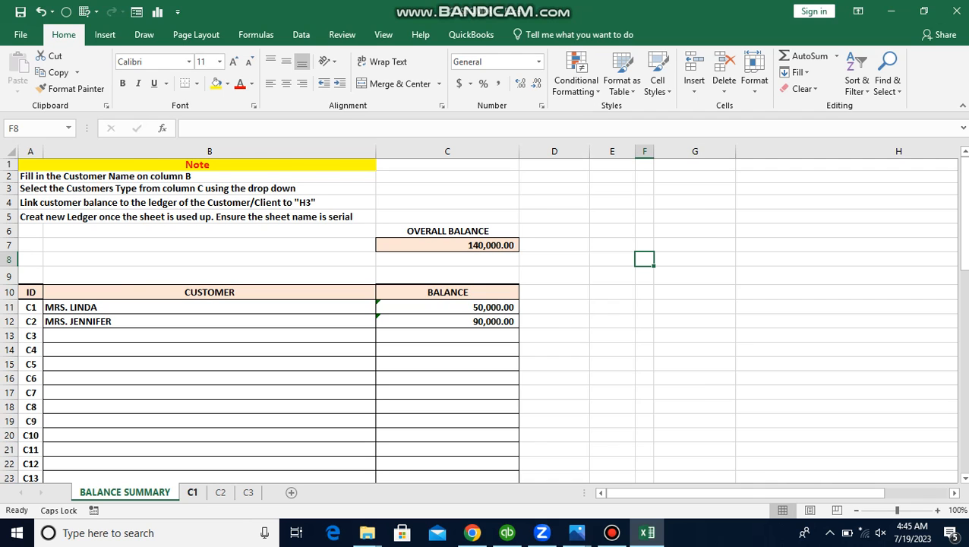
# - Record a withdrawal amount of 10000 in the 02/07/2023 row of ledger sheet C1
pyautogui.click(192, 492)
pyautogui.click(98, 301)
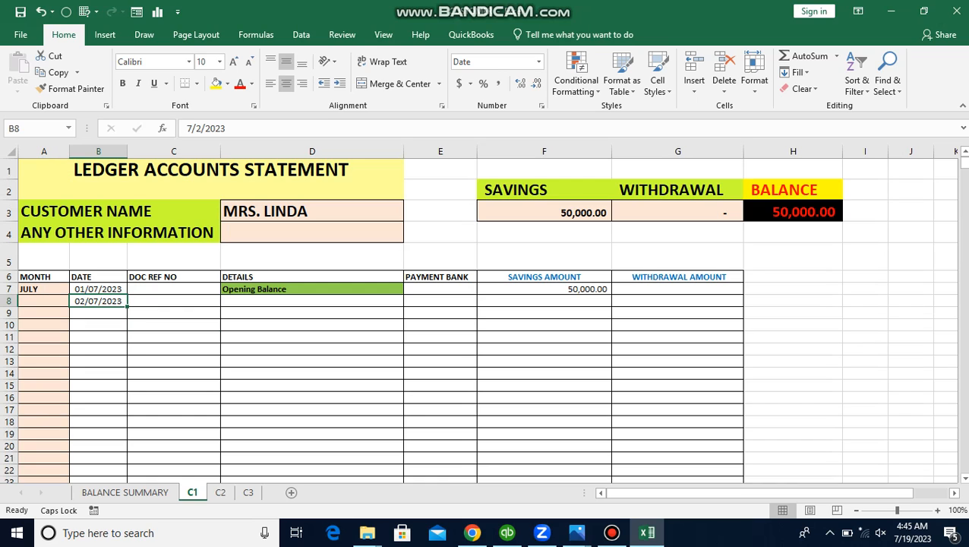
pyautogui.click(677, 301)
pyautogui.write('10000')
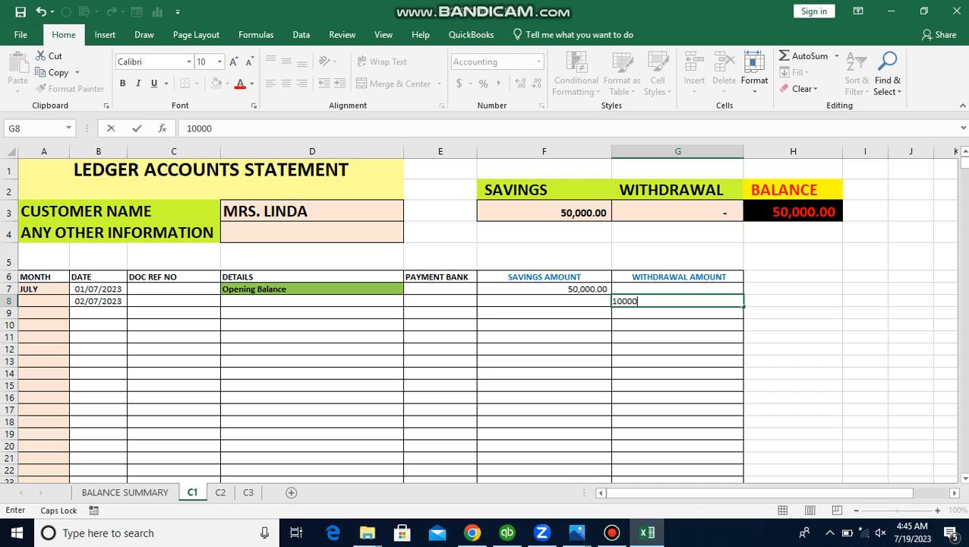
pyautogui.click(792, 276)
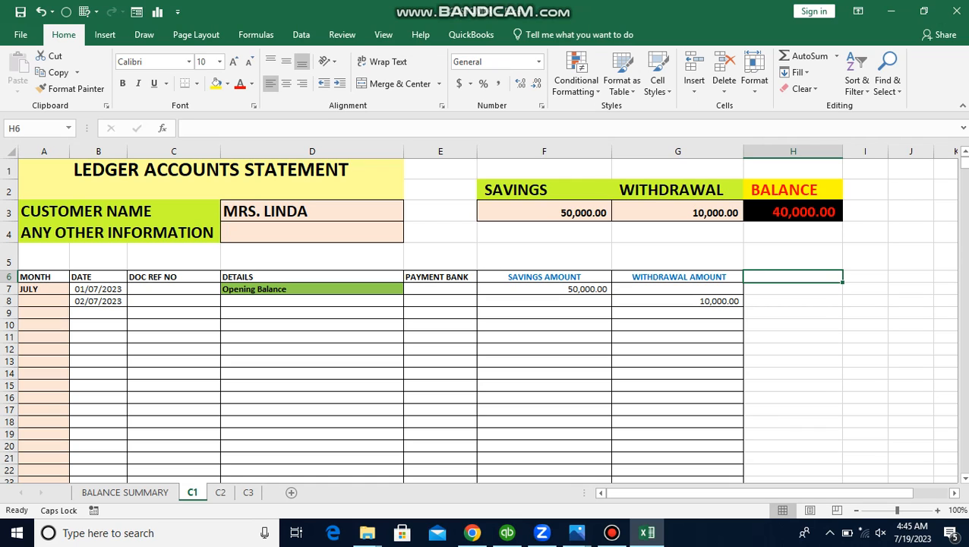
# - Set the overall balance cell C7 on the BALANCE SUMMARY sheet to reference the GRAND TOTAL amount with =C61
pyautogui.click(124, 492)
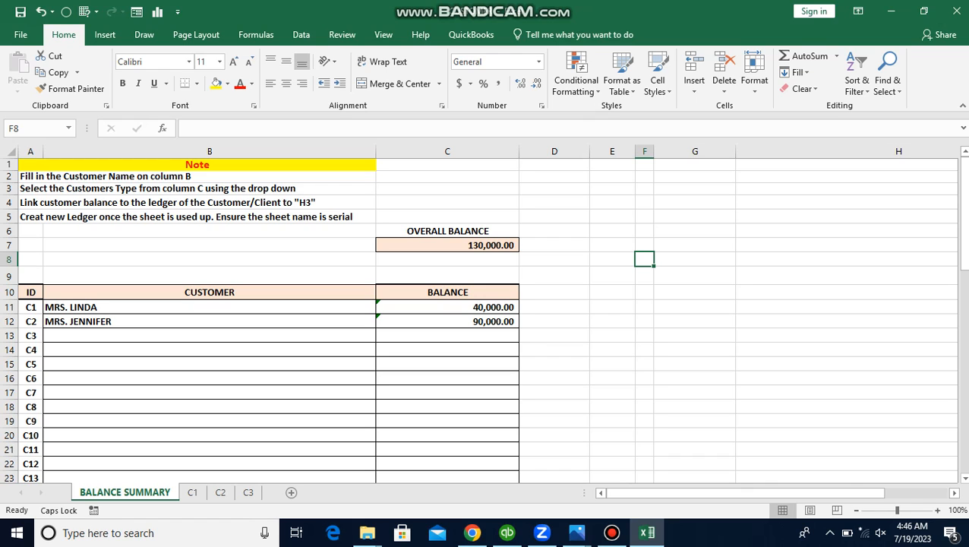
pyautogui.moveTo(963, 226)
pyautogui.mouseDown()
pyautogui.moveTo(962, 281)
pyautogui.moveTo(962, 226)
pyautogui.mouseUp()
pyautogui.moveTo(962, 212); pyautogui.dragTo(963, 351)
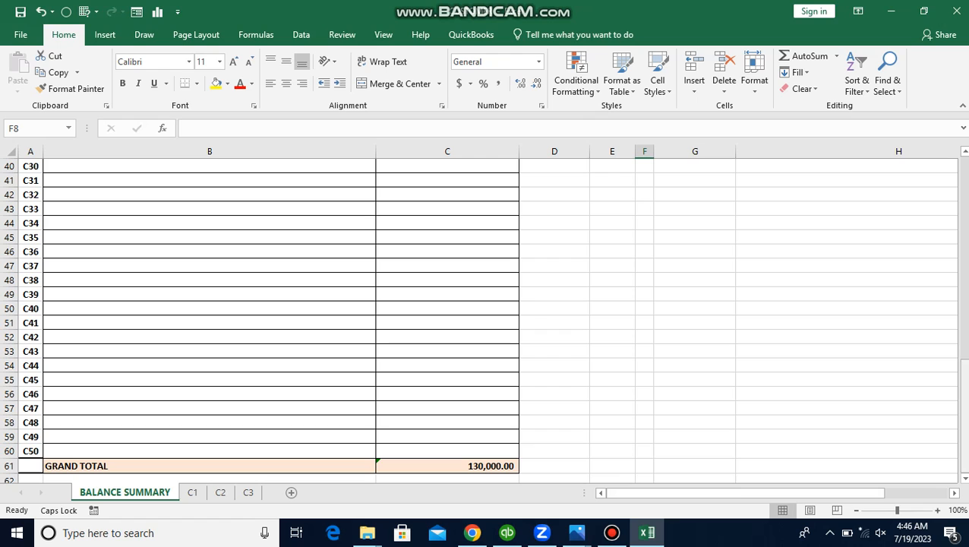
pyautogui.moveTo(963, 380); pyautogui.dragTo(963, 178)
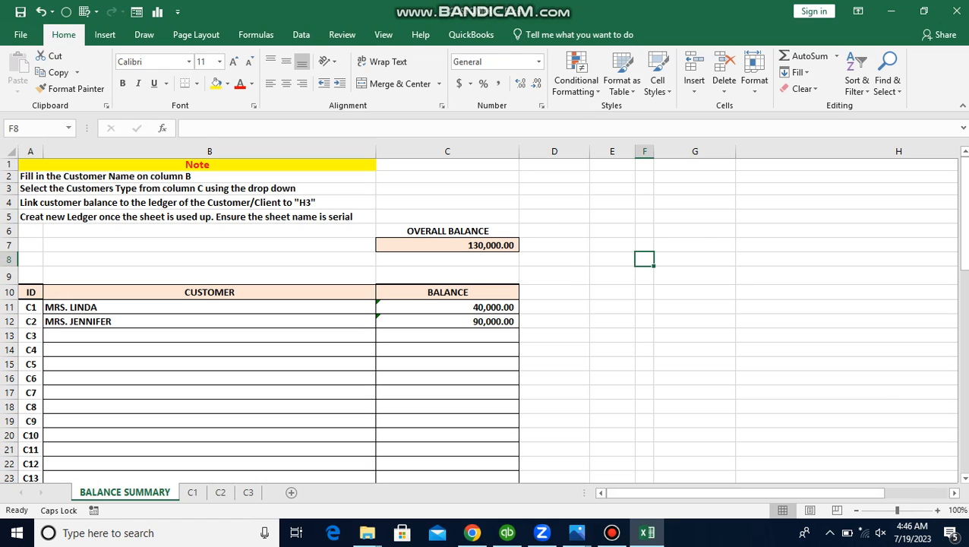
pyautogui.click(447, 244)
pyautogui.write('=')
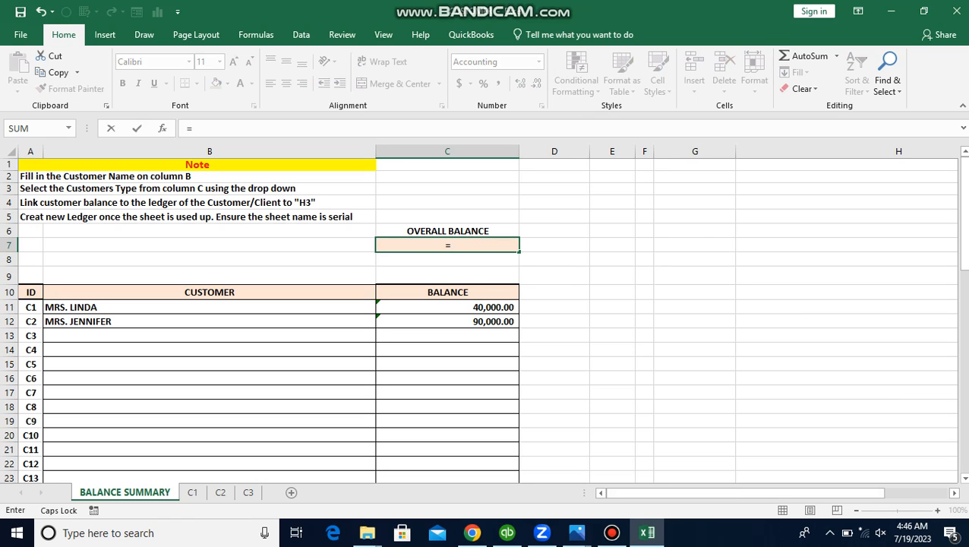
pyautogui.moveTo(963, 258); pyautogui.dragTo(963, 304)
pyautogui.moveTo(963, 398); pyautogui.dragTo(962, 413)
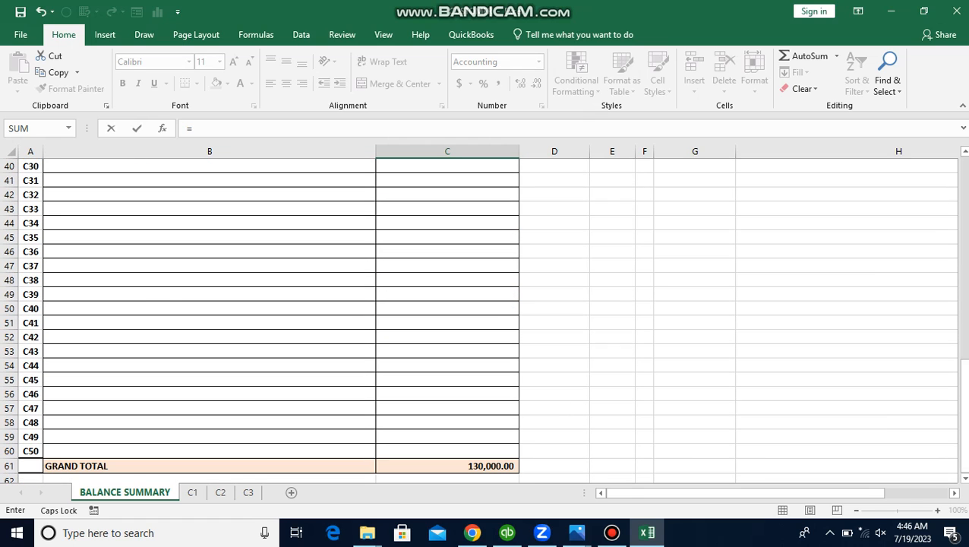
pyautogui.click(470, 465)
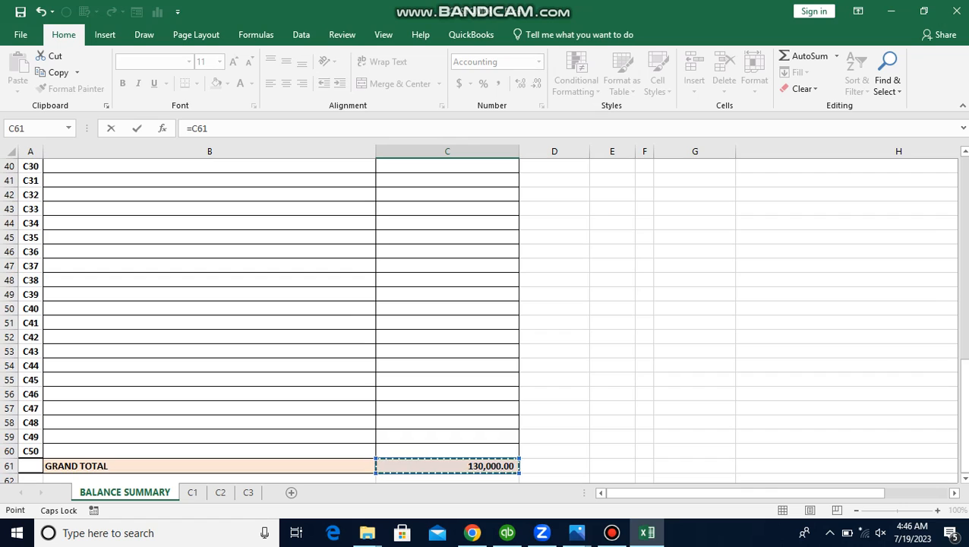
pyautogui.press('Return')
# - Check the GRAND TOTAL formula and insert a blank row directly above the GRAND TOTAL row, at row 61
pyautogui.moveTo(963, 284); pyautogui.dragTo(963, 367)
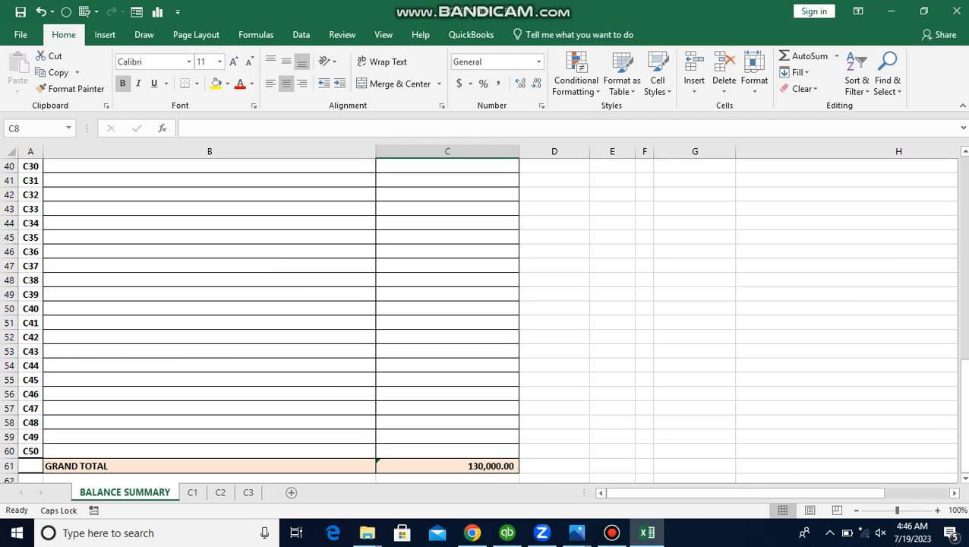
pyautogui.click(448, 451)
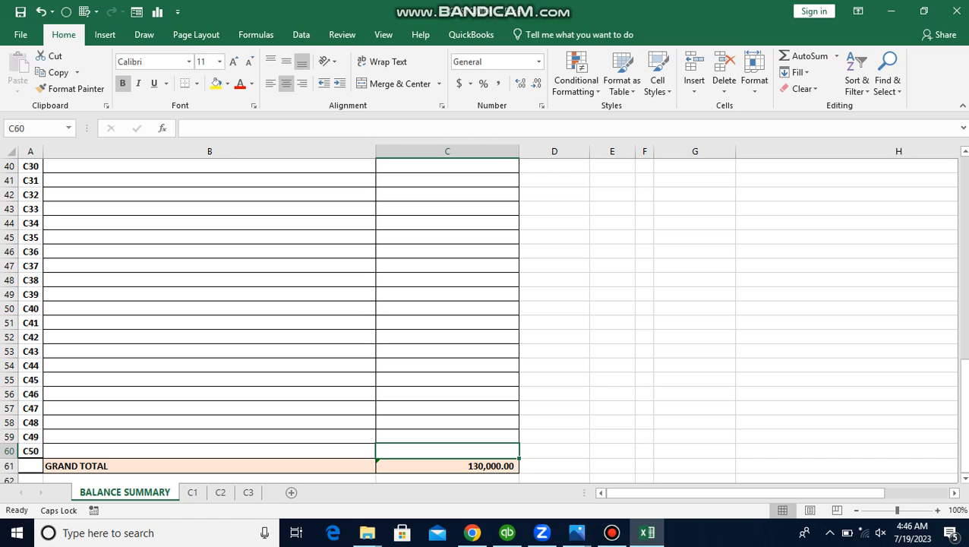
pyautogui.click(447, 465)
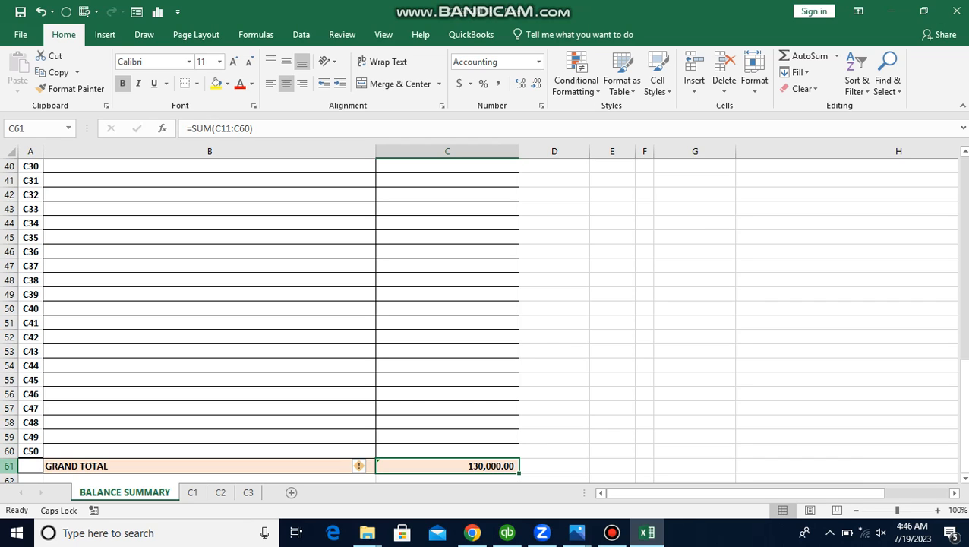
pyautogui.click(9, 465)
pyautogui.rightClick(9, 465)
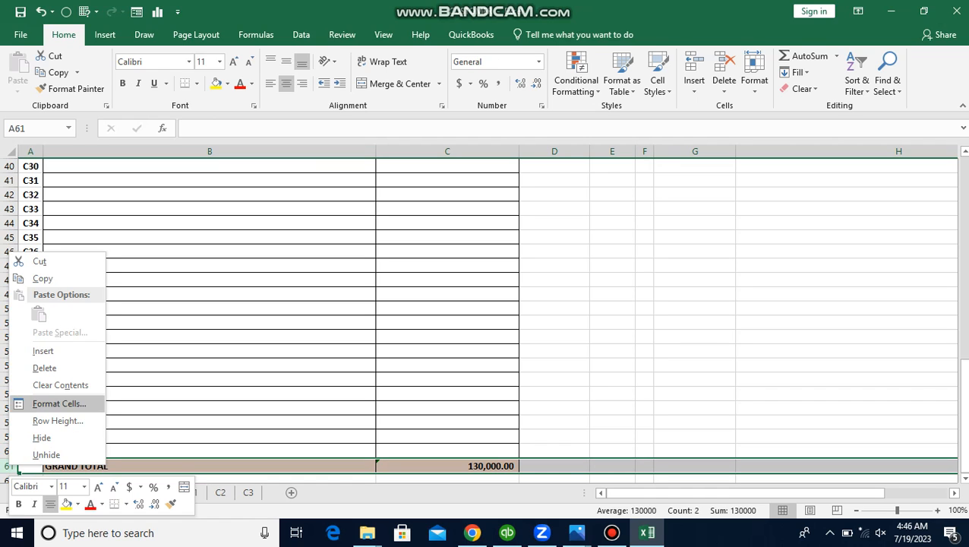
pyautogui.click(43, 351)
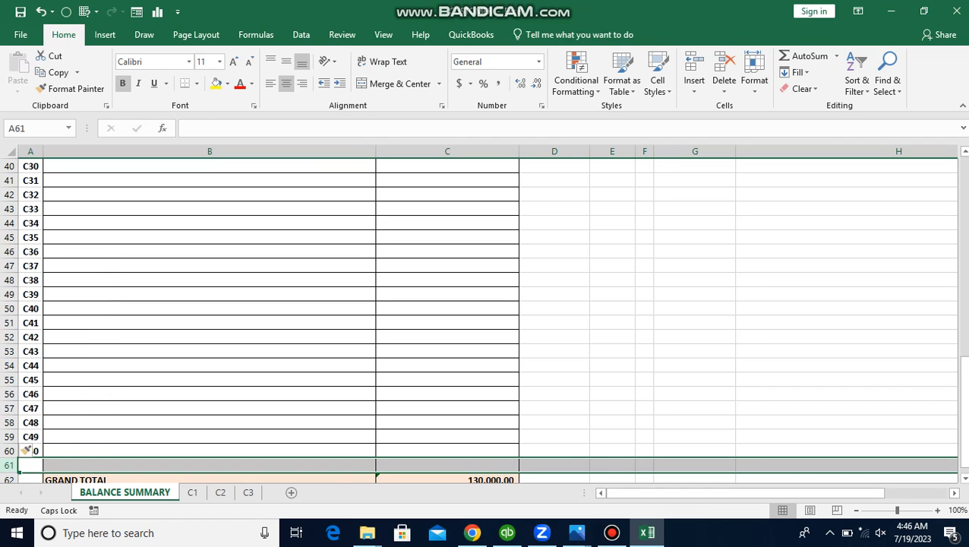
pyautogui.press('Right')
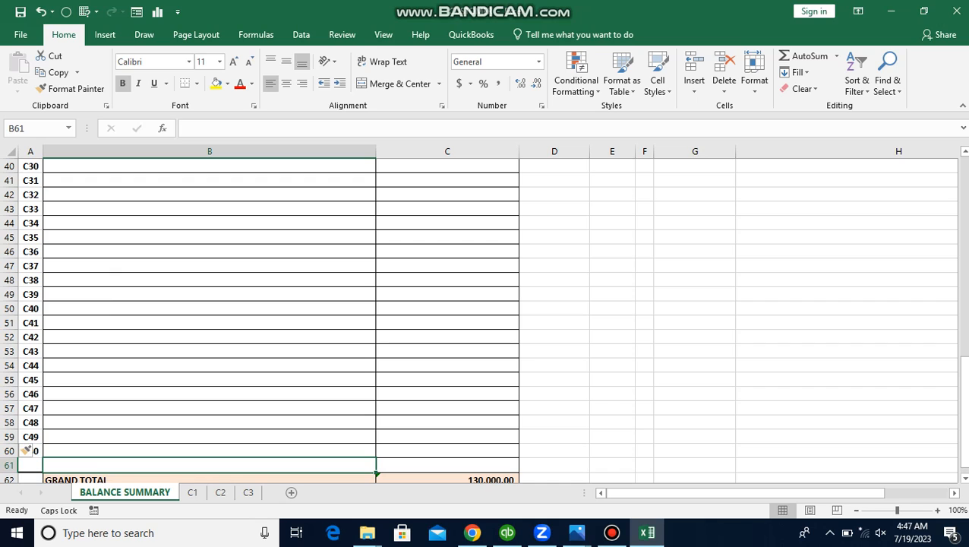
pyautogui.press('Left')
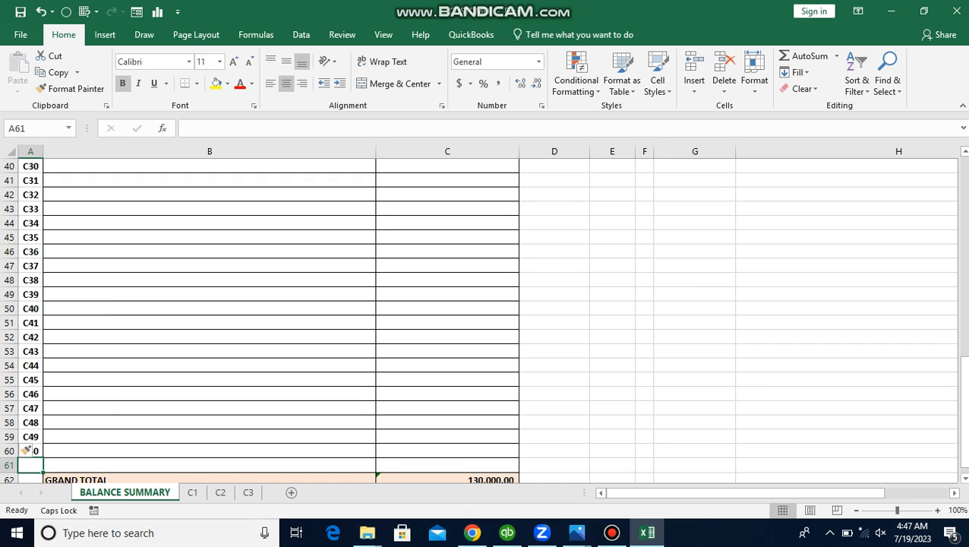
pyautogui.press('Right')
pyautogui.press('Right')
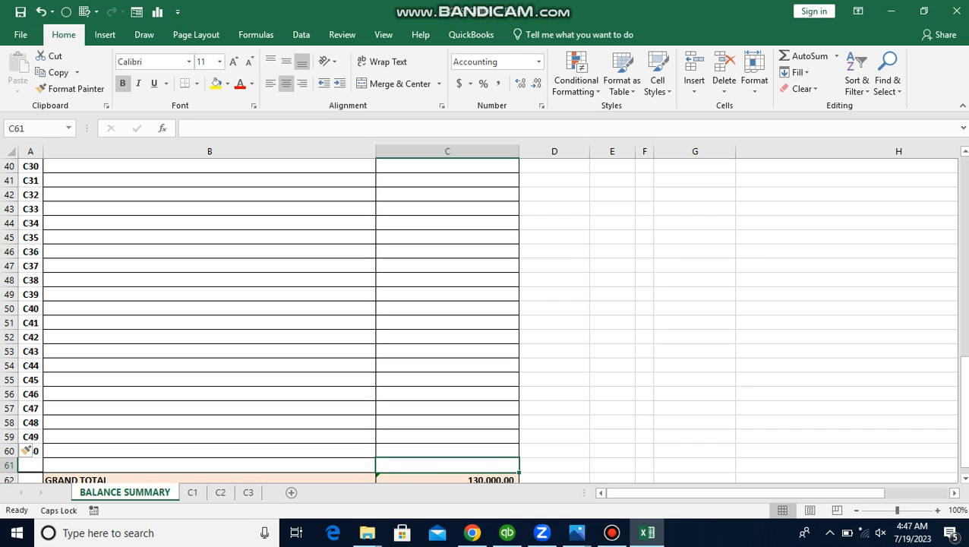
# - Try to fill the blank cell C60 down through the GRAND TOTAL amount in C62, and undo the fill
pyautogui.press('Down')
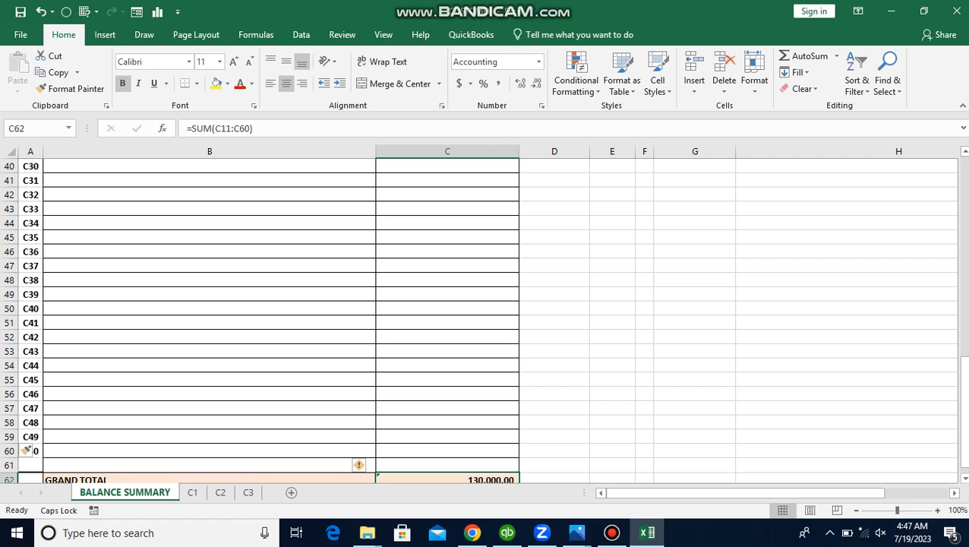
pyautogui.moveTo(962, 400); pyautogui.dragTo(961, 406)
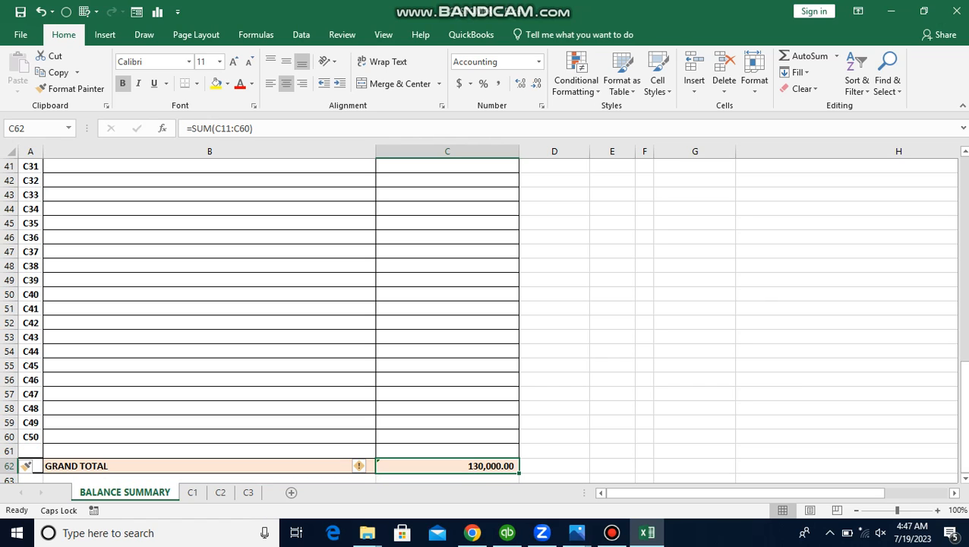
pyautogui.click(446, 450)
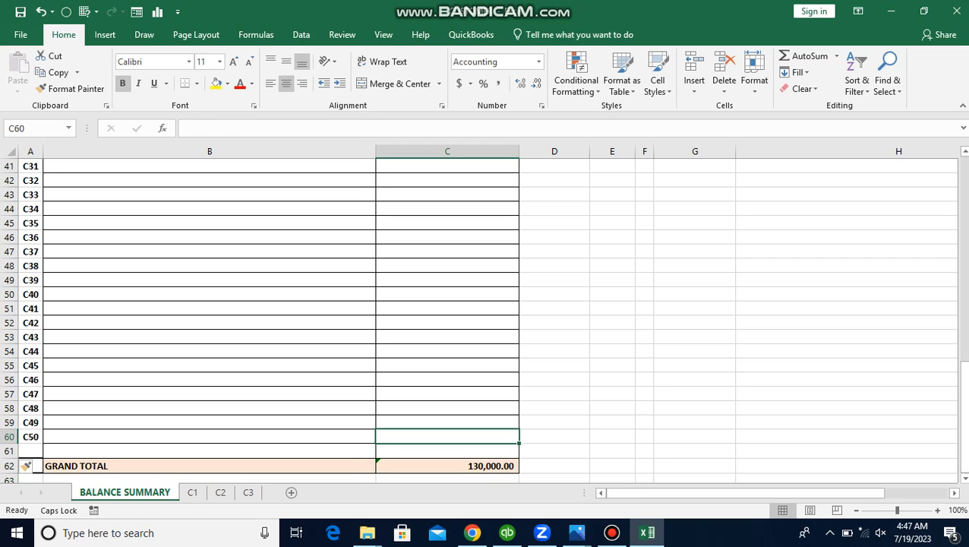
pyautogui.moveTo(519, 442); pyautogui.dragTo(519, 471)
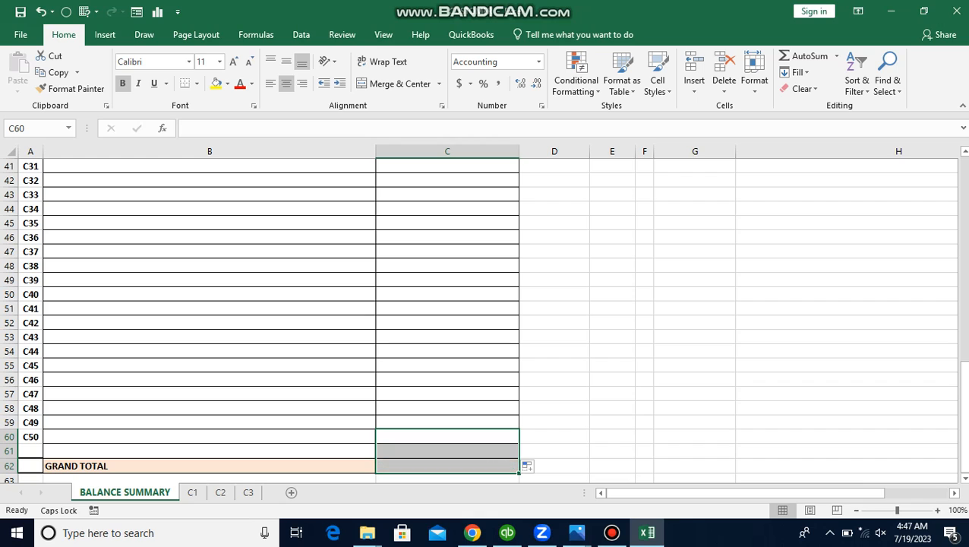
pyautogui.click(446, 465)
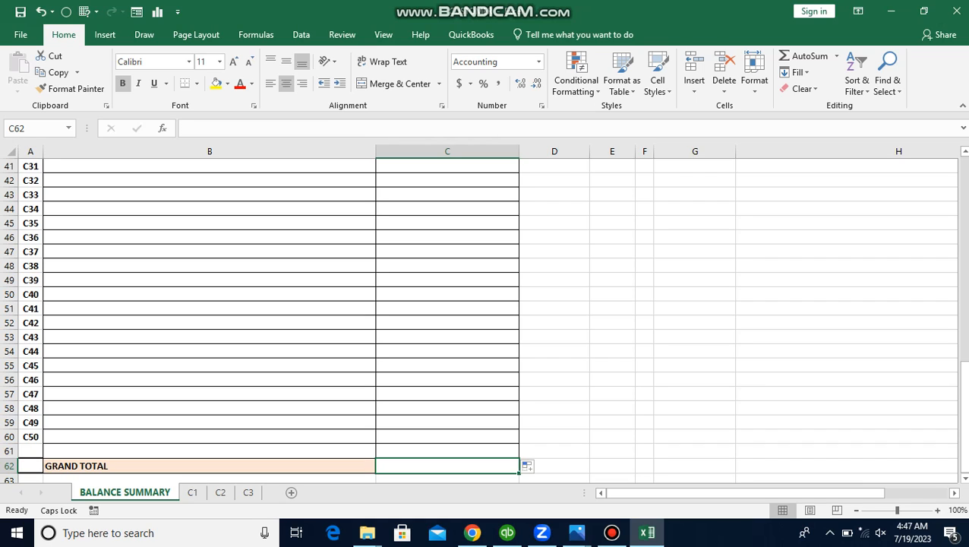
pyautogui.hotkey('ctrl', 'z')
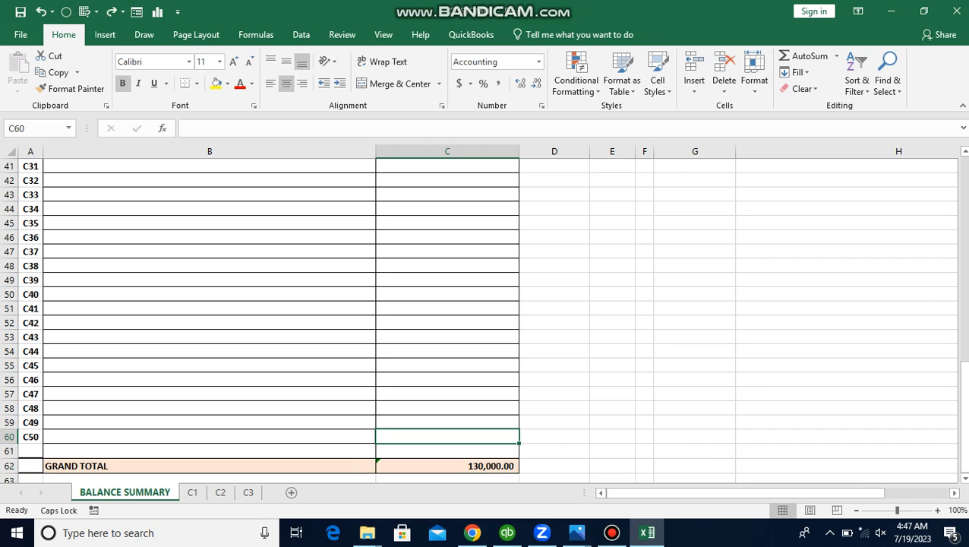
# - Fill the blank balance cell C60 down through C62 to clear the GRAND TOTAL formula
pyautogui.moveTo(520, 443); pyautogui.dragTo(519, 456)
pyautogui.click(446, 465)
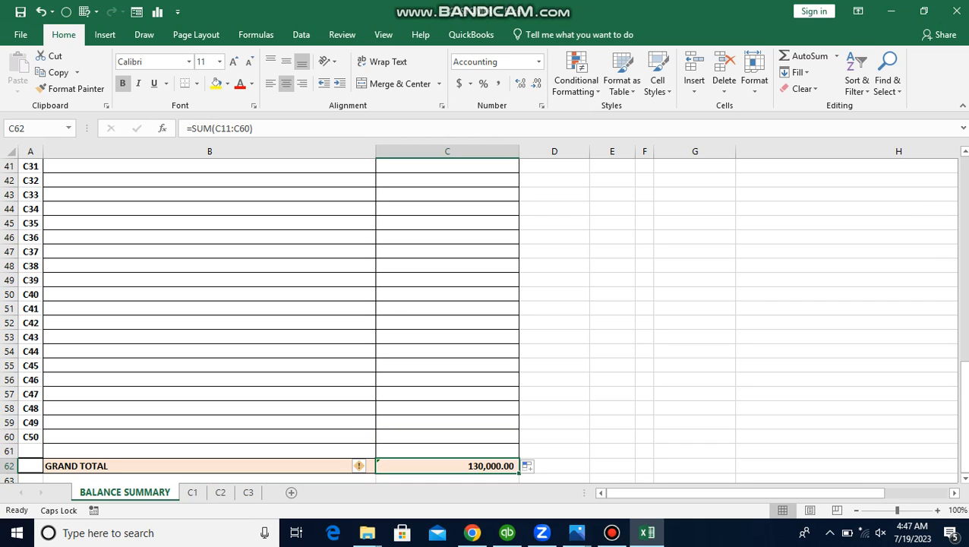
pyautogui.click(446, 435)
pyautogui.moveTo(520, 443); pyautogui.dragTo(519, 469)
pyautogui.click(447, 466)
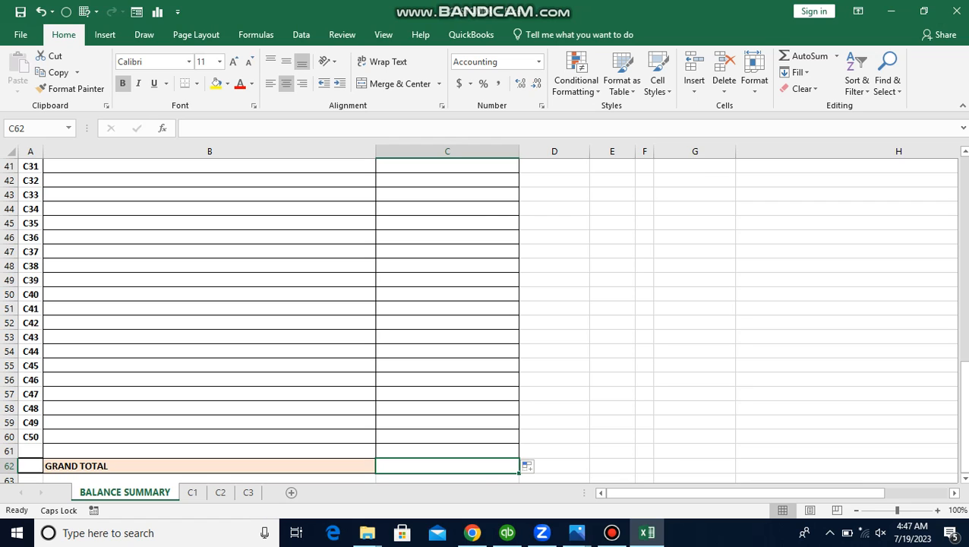
pyautogui.write('=SUM()')
pyautogui.press('Left')
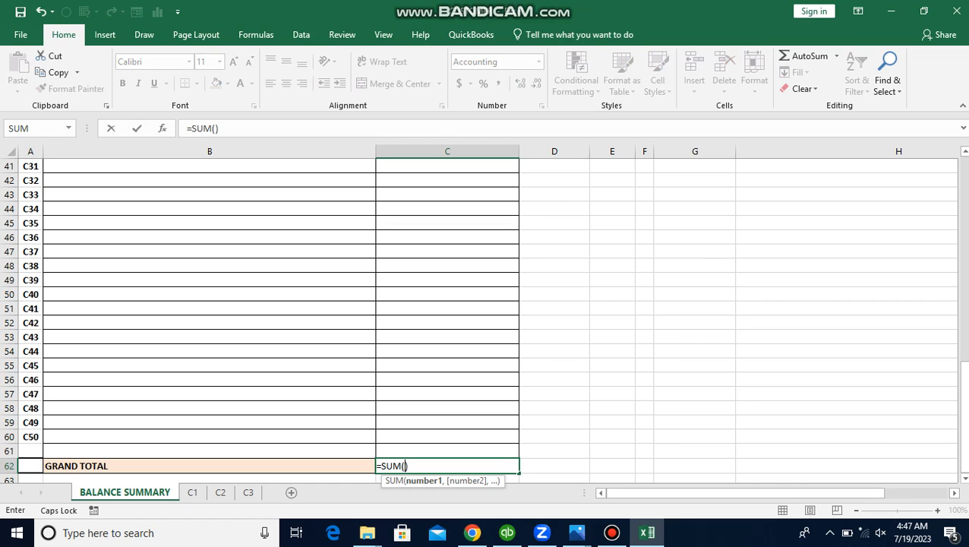
pyautogui.press('BackSpace')
pyautogui.press('BackSpace')
pyautogui.press('BackSpace')
pyautogui.press('BackSpace')
pyautogui.press('BackSpace')
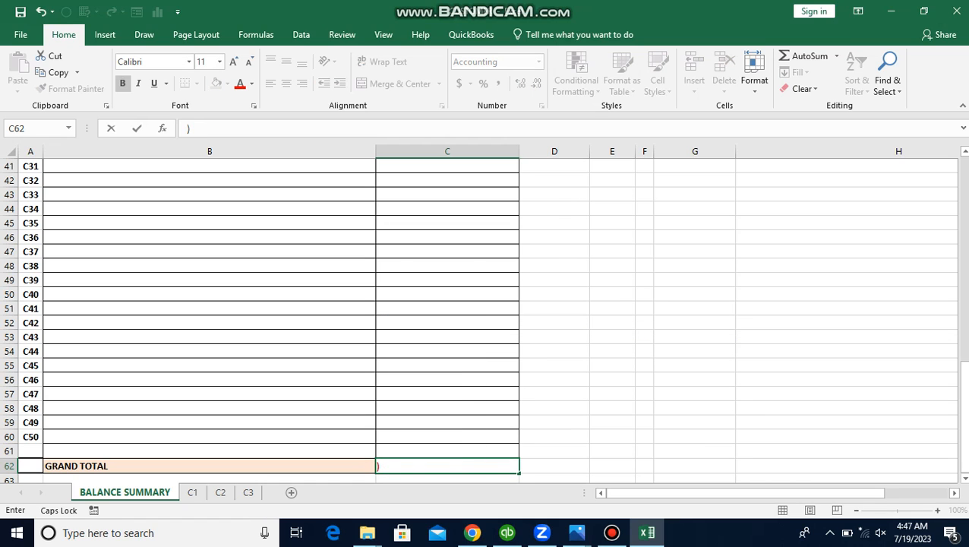
pyautogui.press('Right')
pyautogui.press('BackSpace')
pyautogui.press('Left')
pyautogui.press('F2')
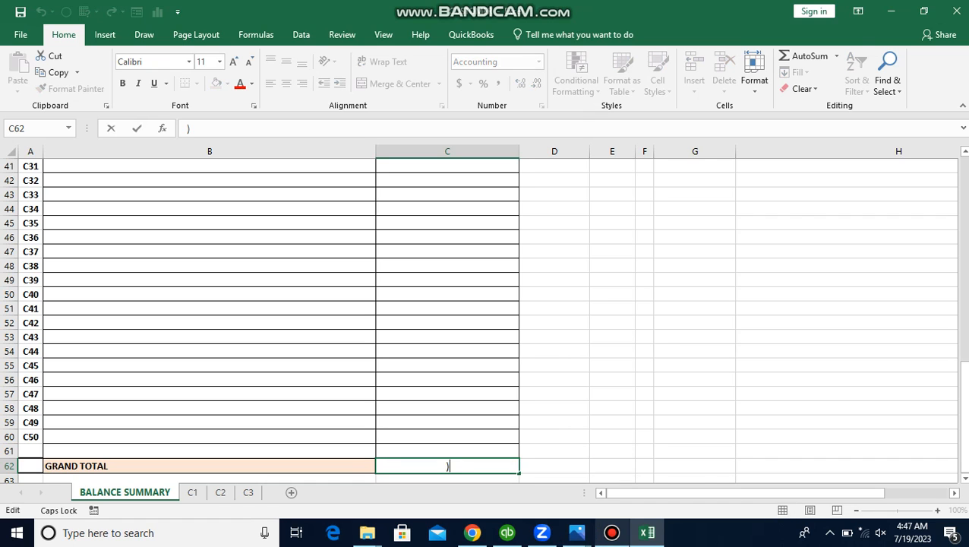
pyautogui.click(611, 532)
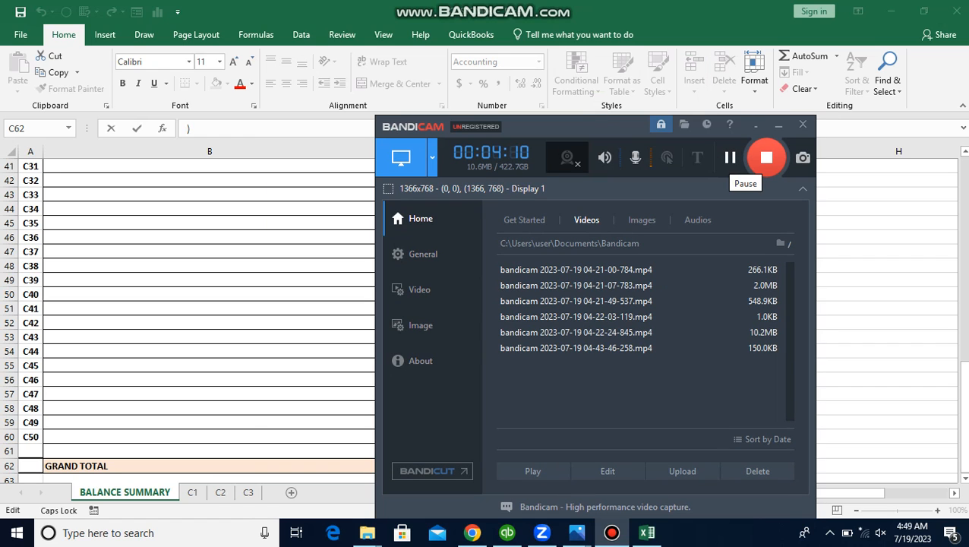
pyautogui.click(778, 125)
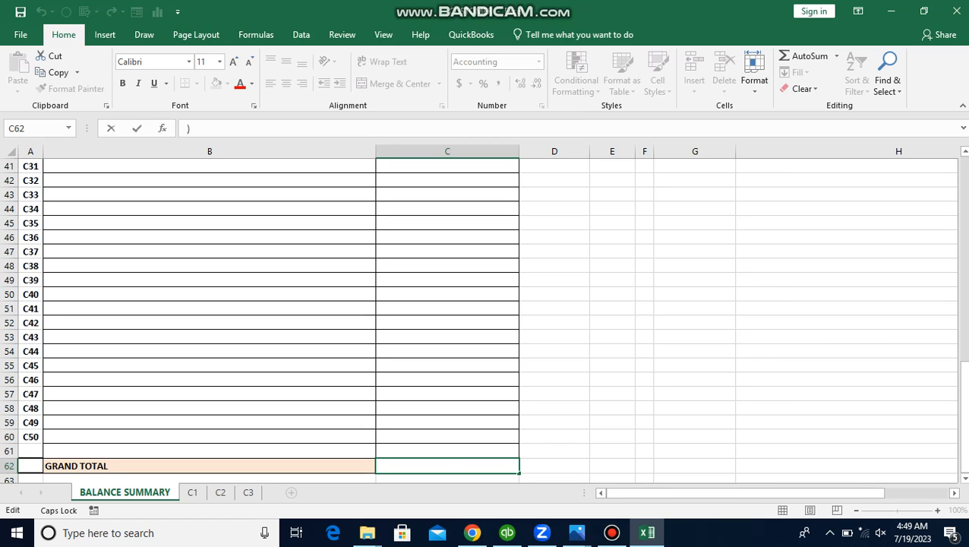
# - Rebuild the GRAND TOTAL in C62 with AutoSum over the whole balance column, =SUM(C11:C61)
pyautogui.press('alt')
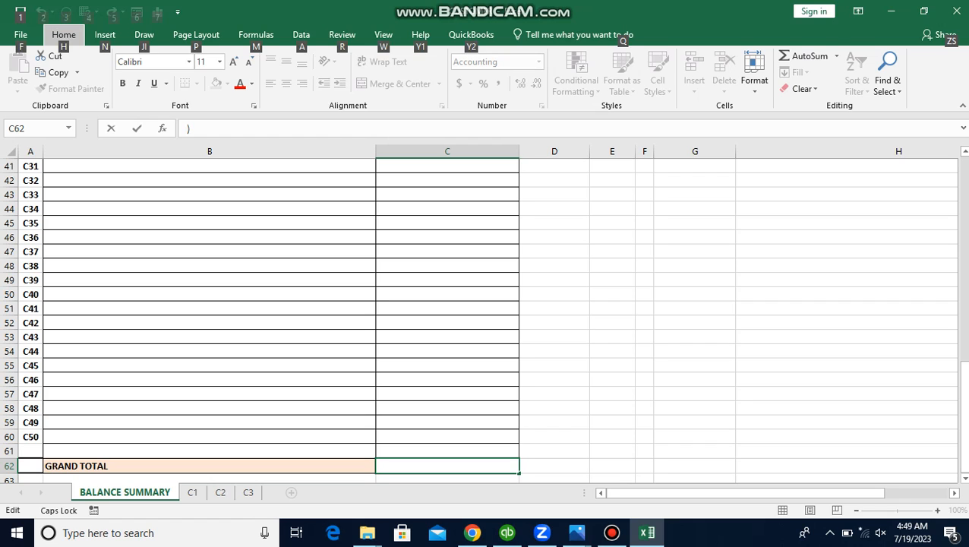
pyautogui.click(805, 56)
pyautogui.click(806, 55)
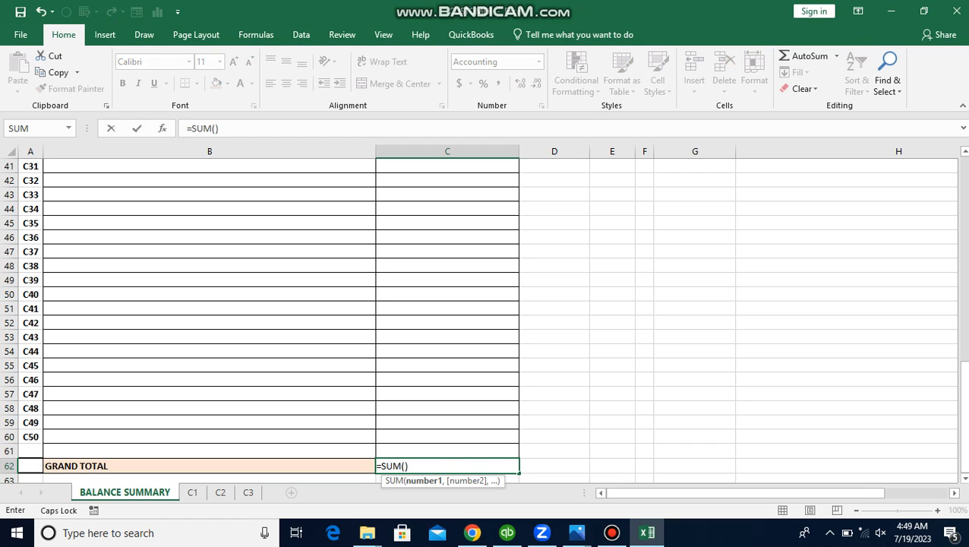
pyautogui.moveTo(962, 415); pyautogui.dragTo(962, 212)
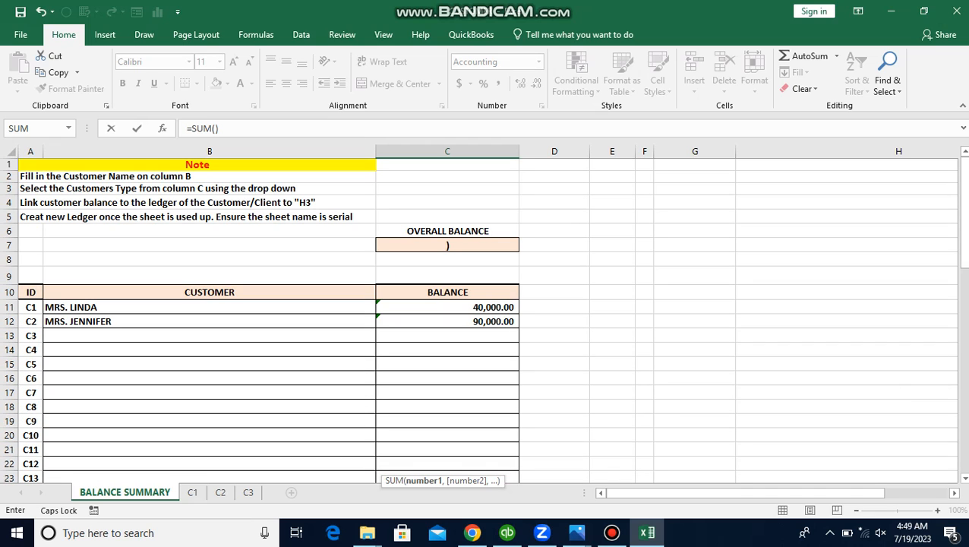
pyautogui.click(447, 307)
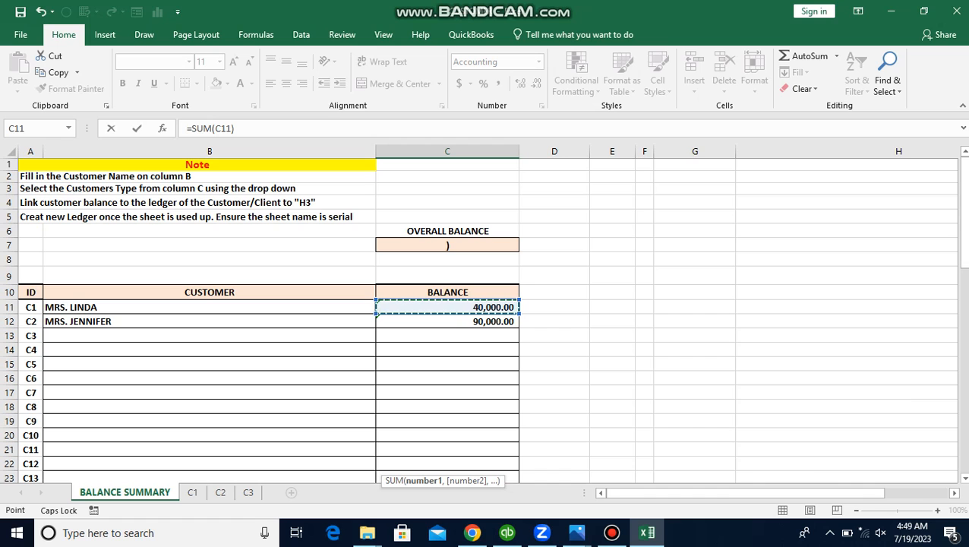
pyautogui.moveTo(447, 307); pyautogui.dragTo(446, 413)
pyautogui.press('Return')
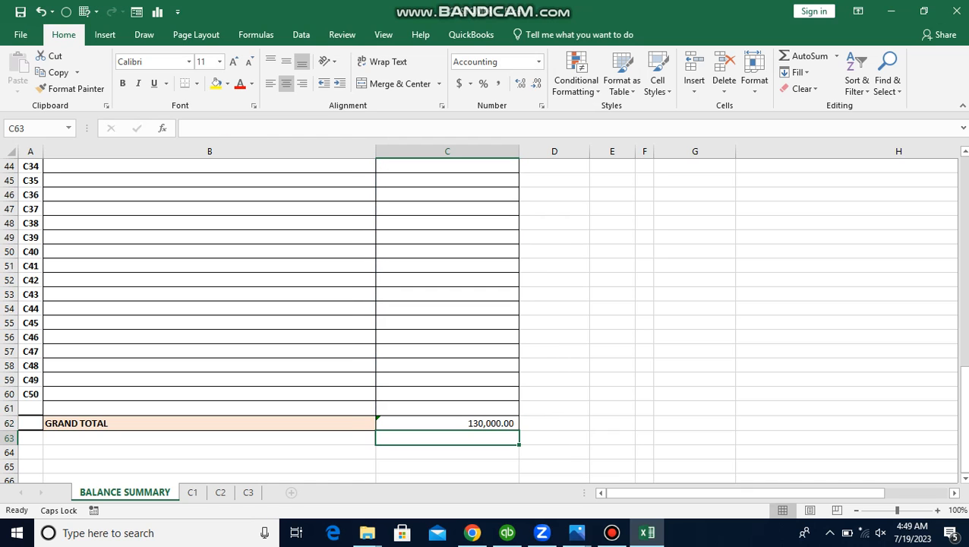
# - Enter C51 as the ID in cell A61 of the new row, and check the overall balance above the customer table
pyautogui.click(446, 422)
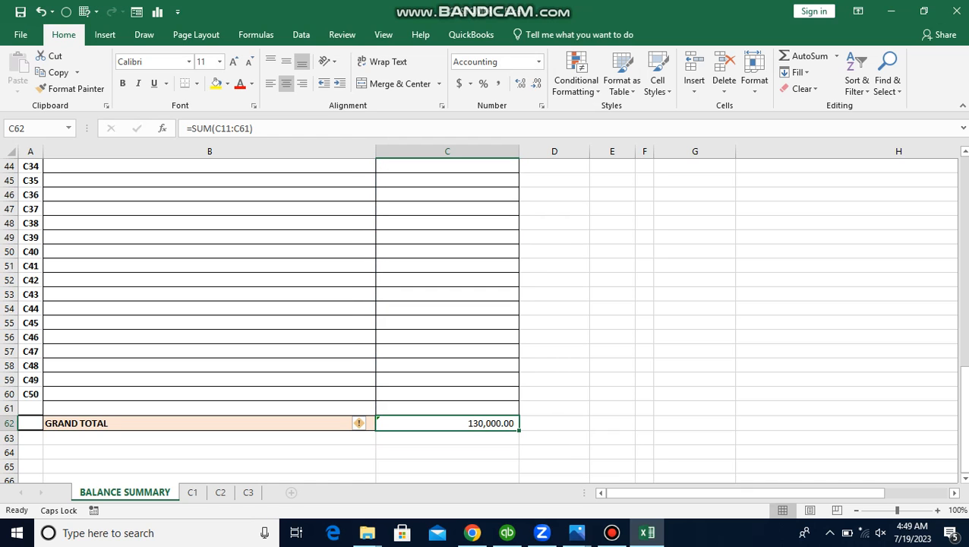
pyautogui.click(30, 408)
pyautogui.write('C51')
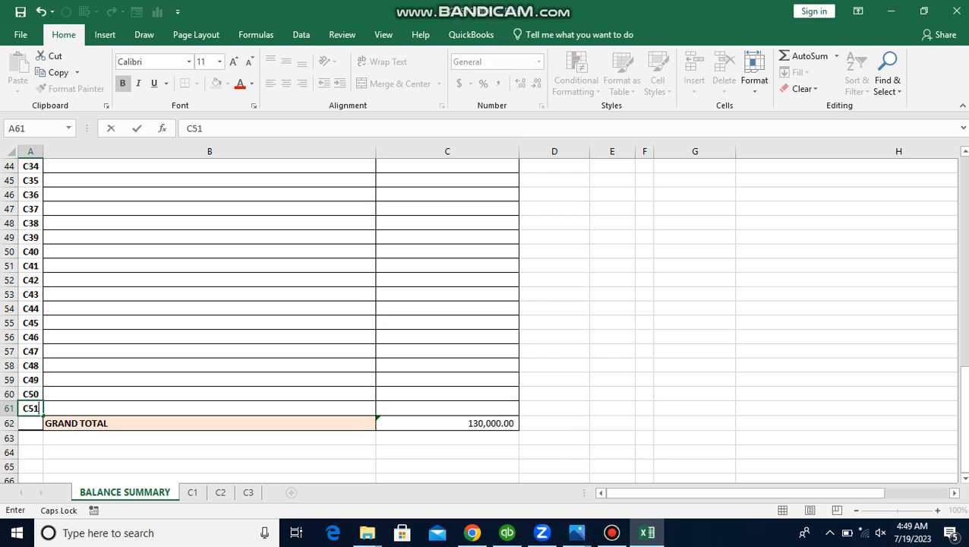
pyautogui.click(612, 408)
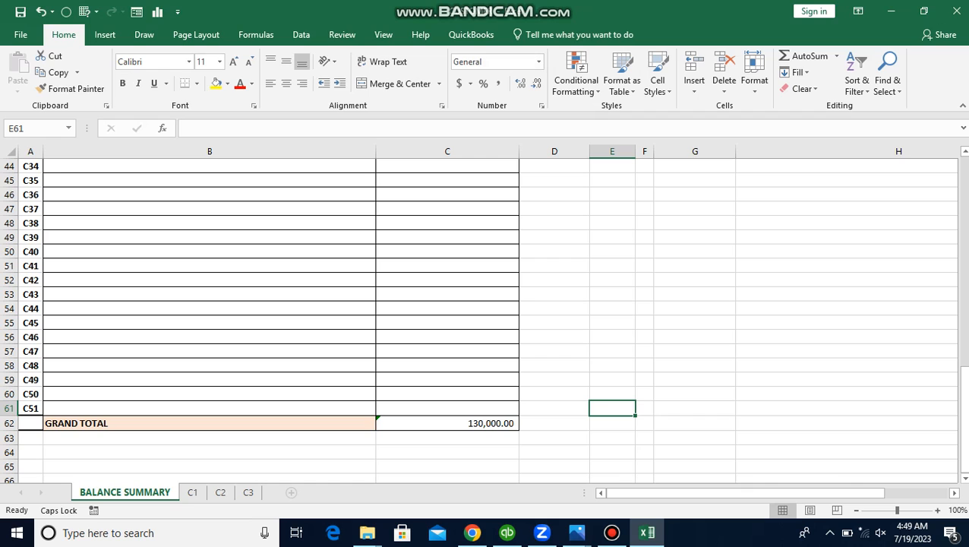
pyautogui.moveTo(962, 417); pyautogui.dragTo(962, 376)
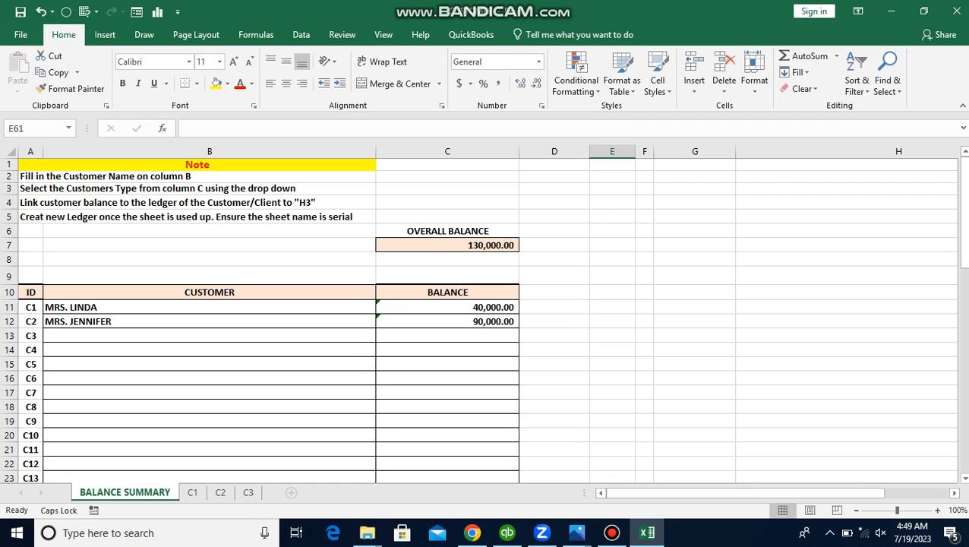
pyautogui.click(446, 364)
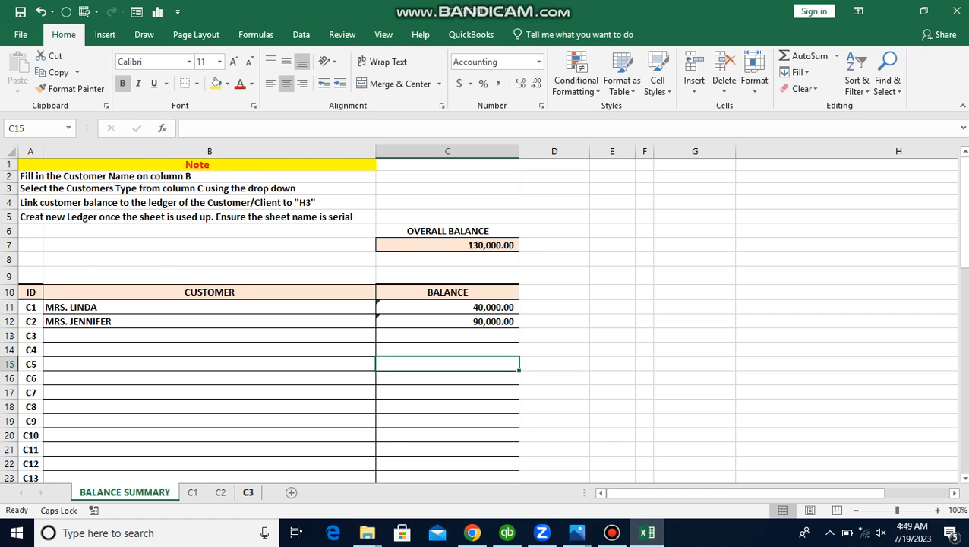
# - Permanently delete the unused ledger sheet C3
pyautogui.click(247, 492)
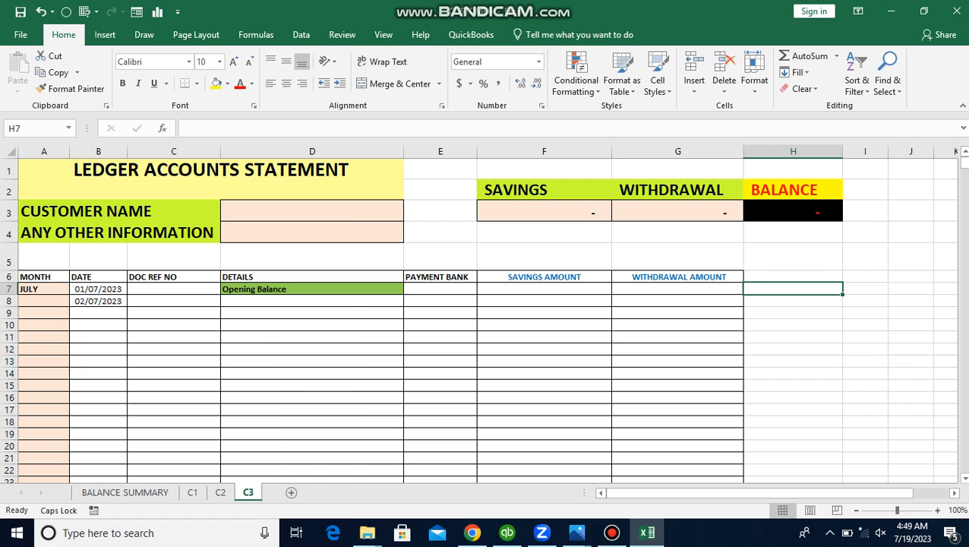
pyautogui.rightClick(250, 492)
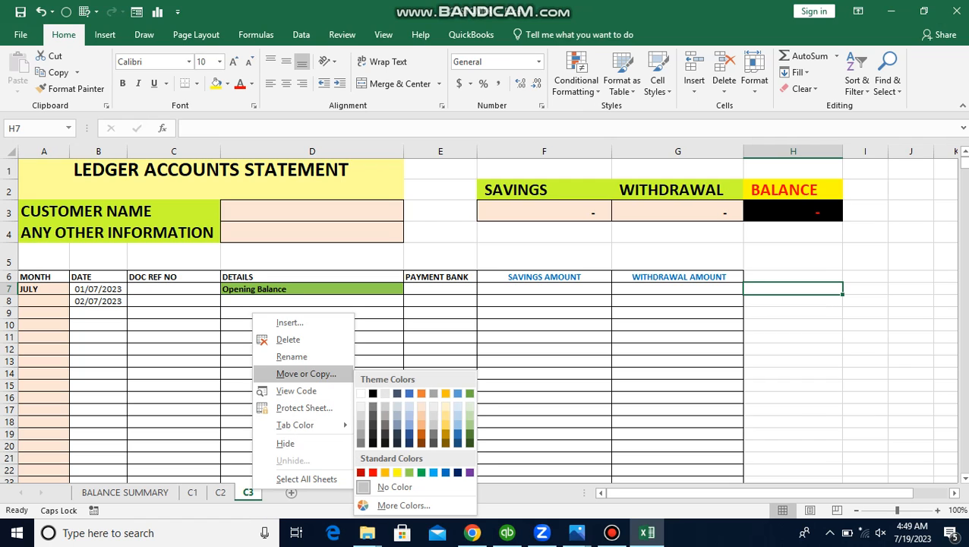
pyautogui.click(287, 340)
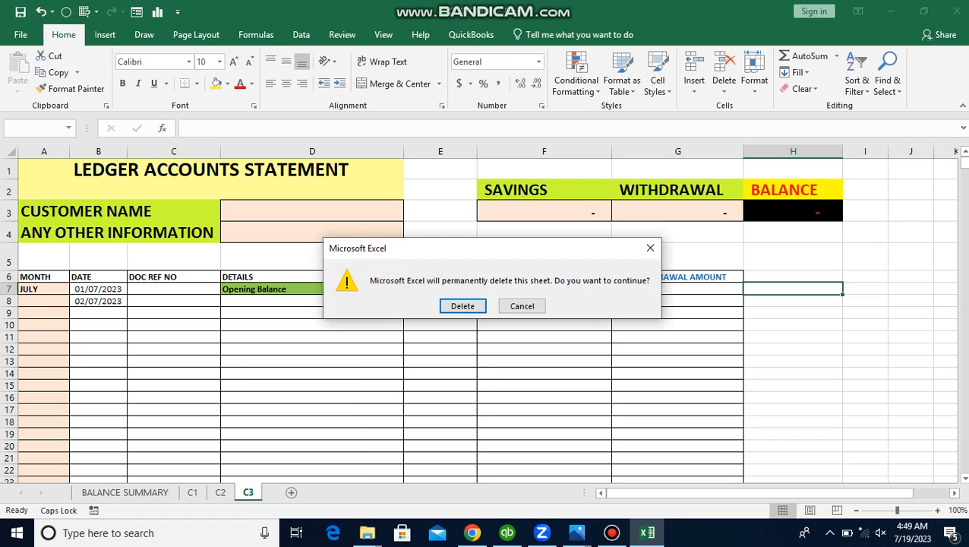
pyautogui.click(462, 306)
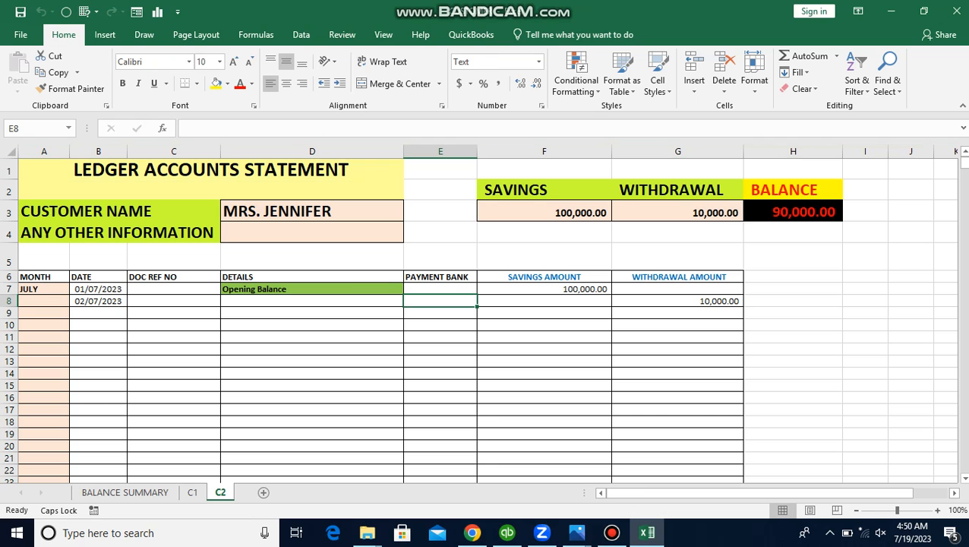
# - Copy the entire contents of ledger sheet C2 and paste them into a new sheet starting at cell A1
pyautogui.rightClick(10, 150)
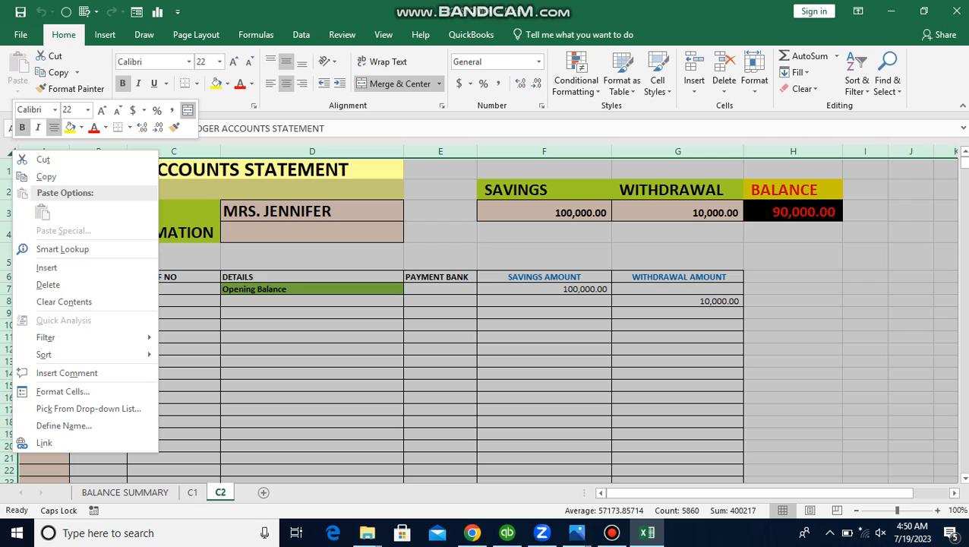
pyautogui.click(46, 176)
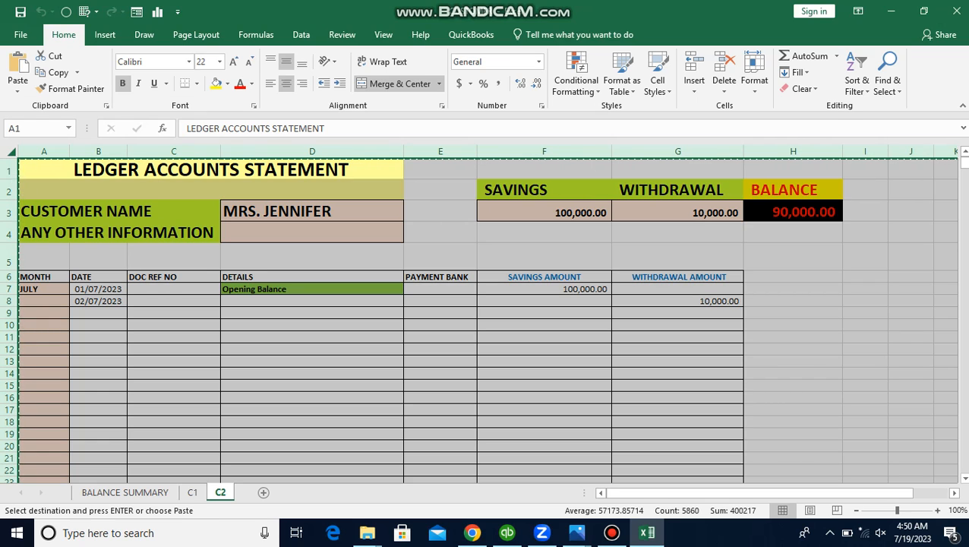
pyautogui.click(263, 492)
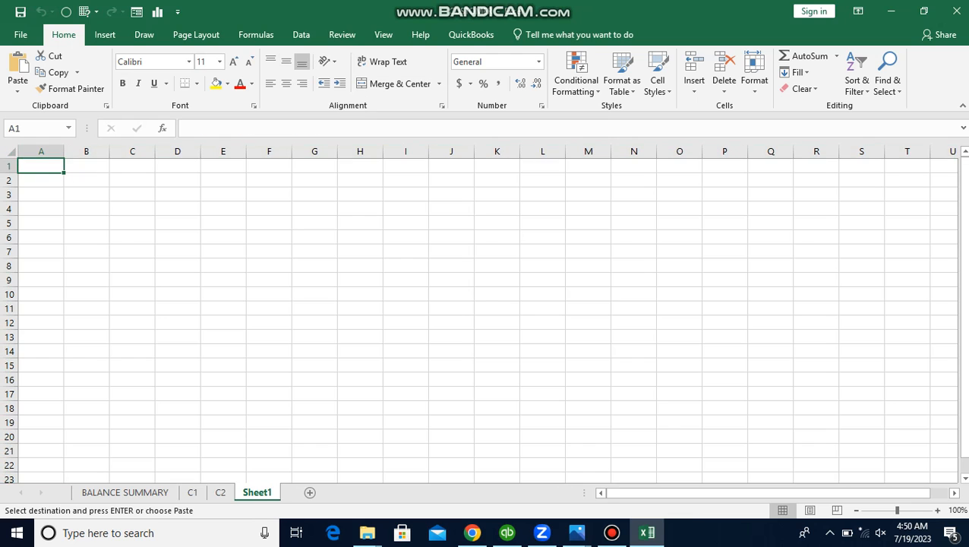
pyautogui.rightClick(50, 161)
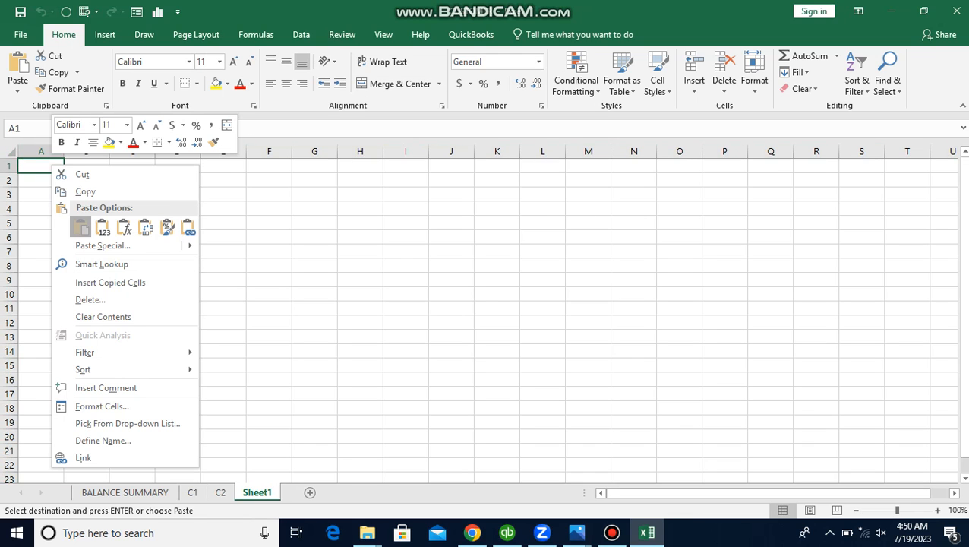
pyautogui.click(80, 226)
pyautogui.click(311, 312)
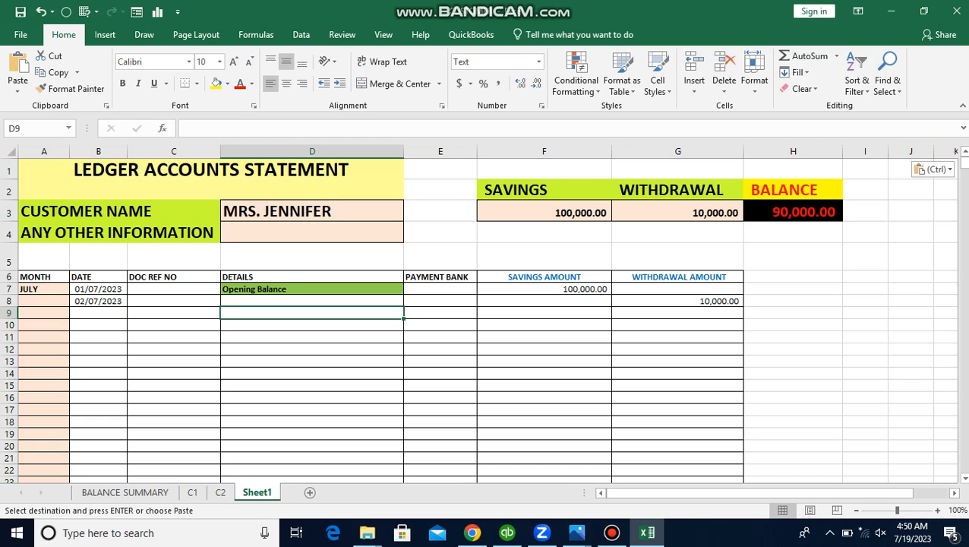
# - Replace the customer name in cell D3 of the new ledger sheet with the new customer's name
pyautogui.click(311, 210)
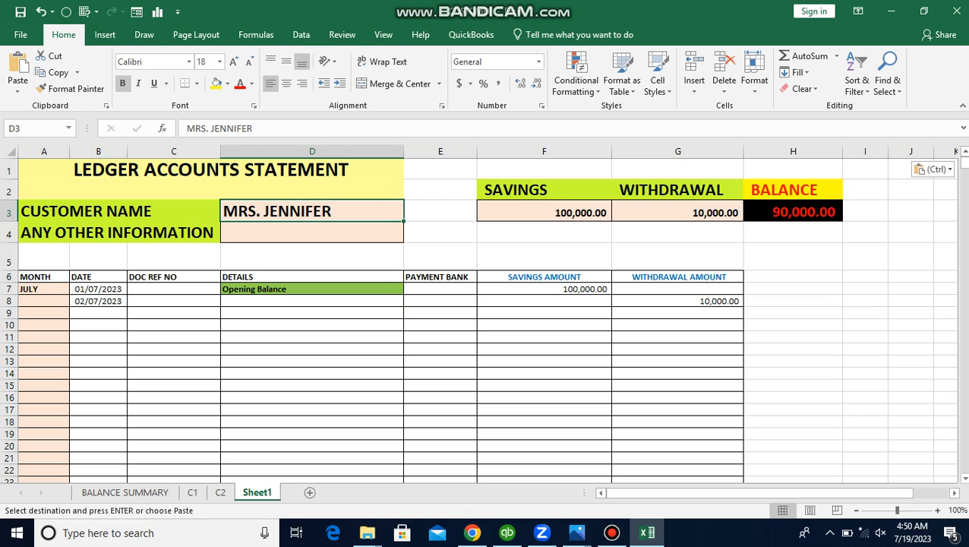
pyautogui.write('DR. AHMED')
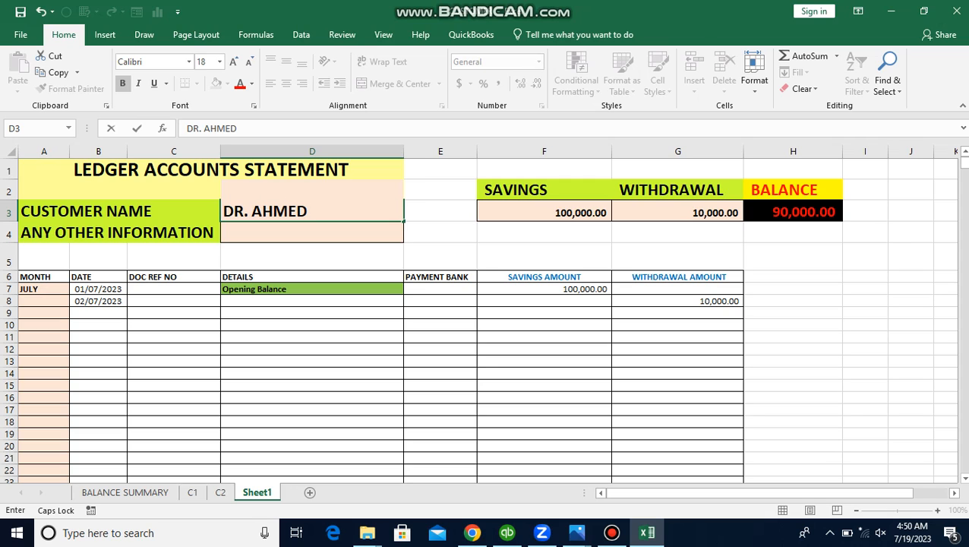
pyautogui.click(311, 256)
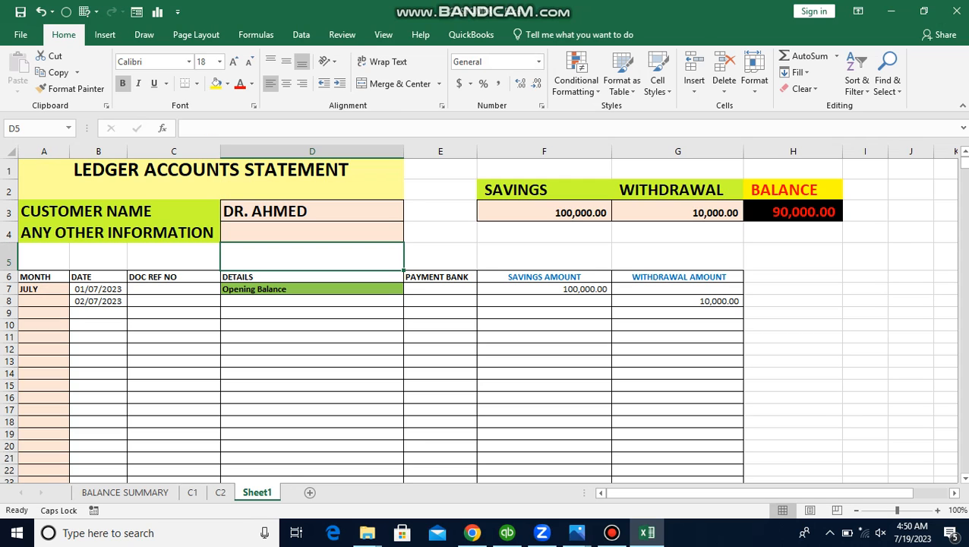
# - Clear the copied savings amount in F7 and withdrawal amount in G8 of the new ledger sheet
pyautogui.click(543, 289)
pyautogui.press('BackSpace')
pyautogui.click(677, 300)
pyautogui.press('BackSpace')
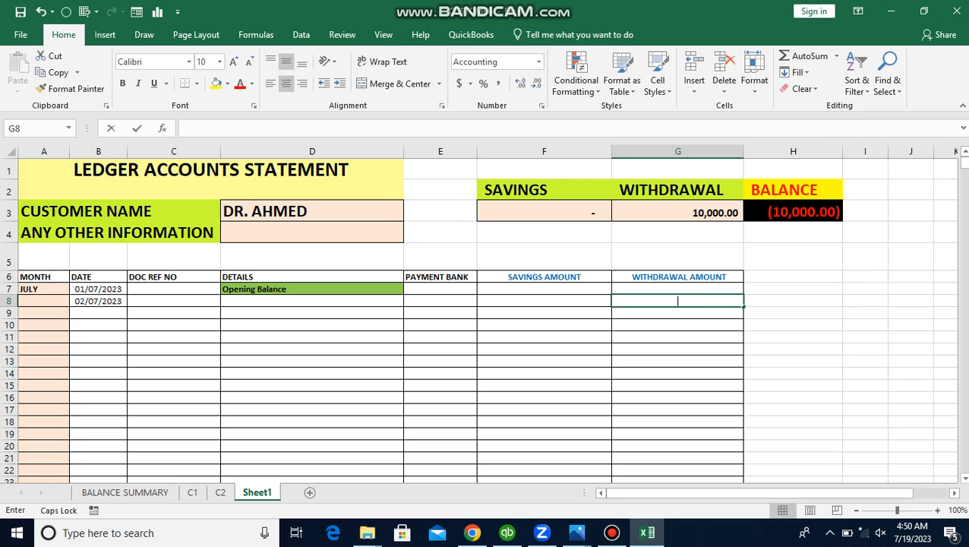
pyautogui.click(311, 349)
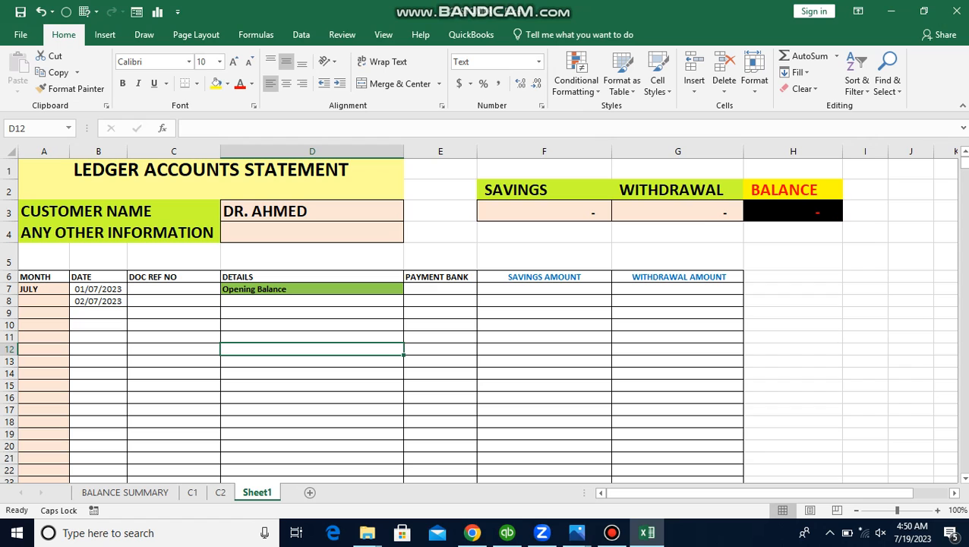
pyautogui.click(544, 256)
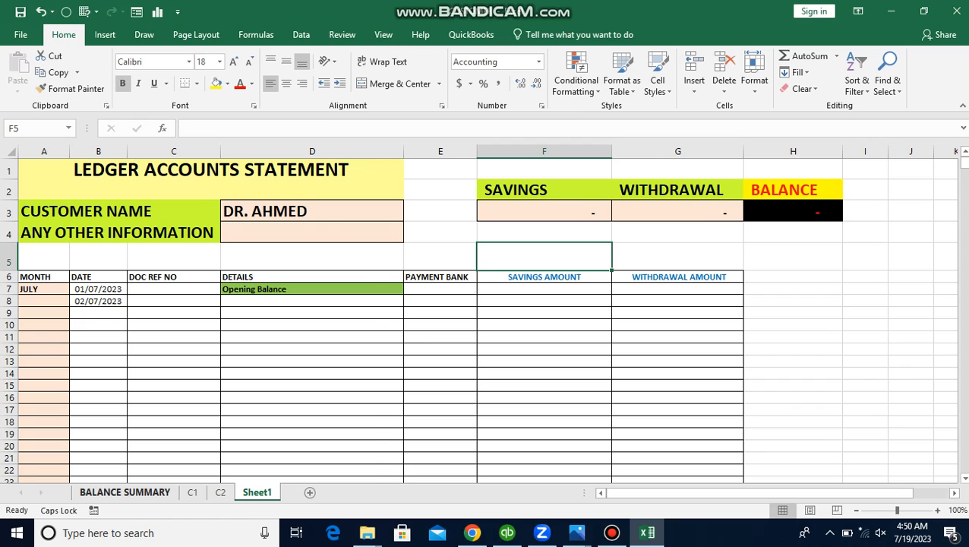
# - Enter the new customer's name in cell B13 of the BALANCE SUMMARY sheet, beside ID C3
pyautogui.click(125, 492)
pyautogui.click(209, 335)
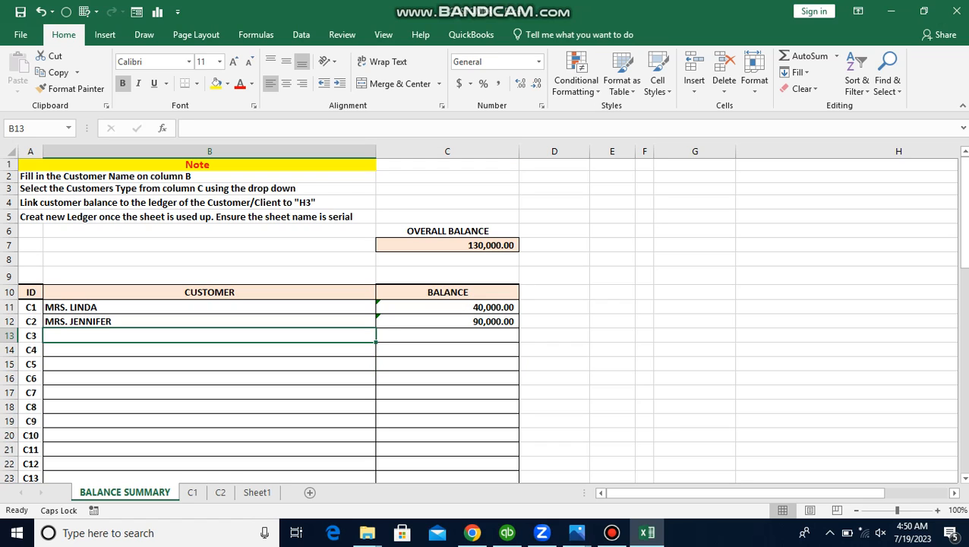
pyautogui.write('DR. A')
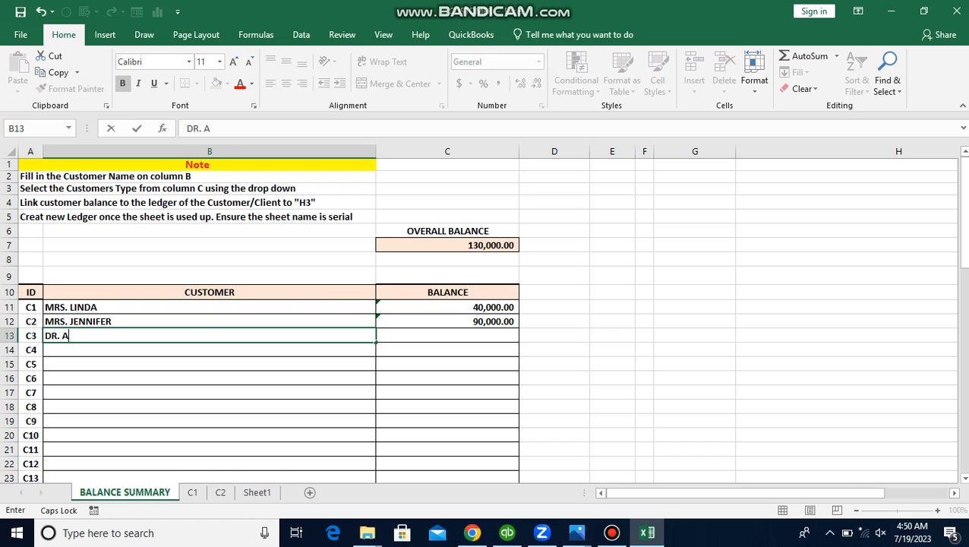
pyautogui.write('HMED')
# - Link the C3 customer's balance in cell C13 to cell H3 of Sheet1
pyautogui.click(446, 334)
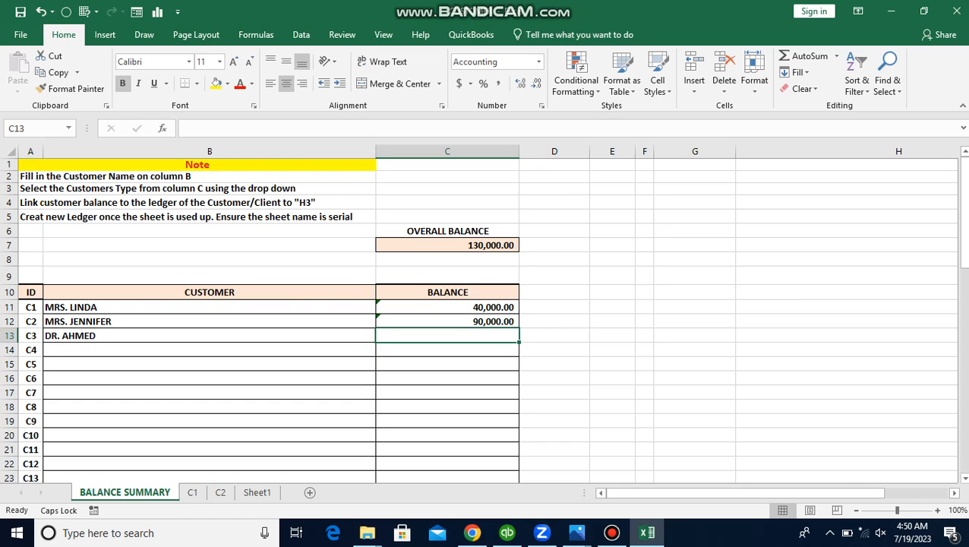
pyautogui.write('=')
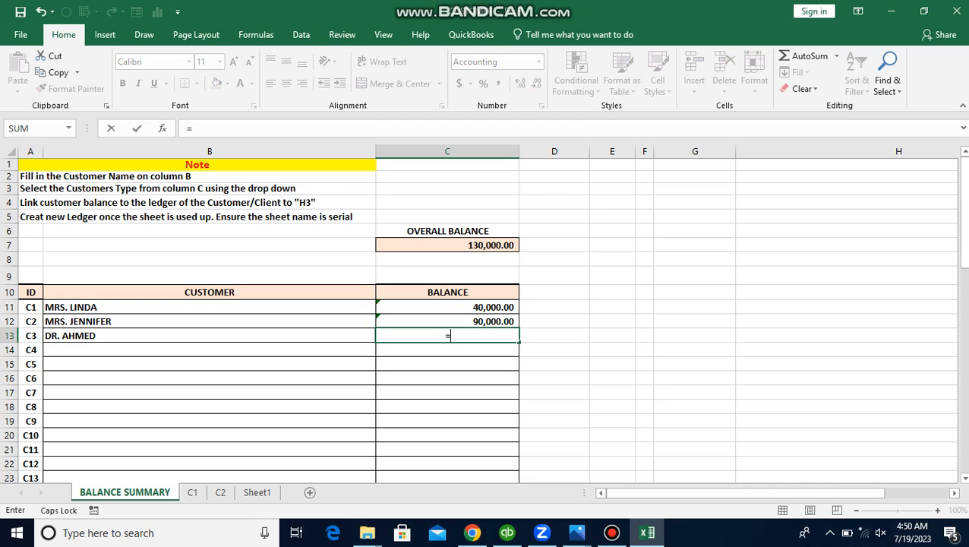
pyautogui.click(257, 492)
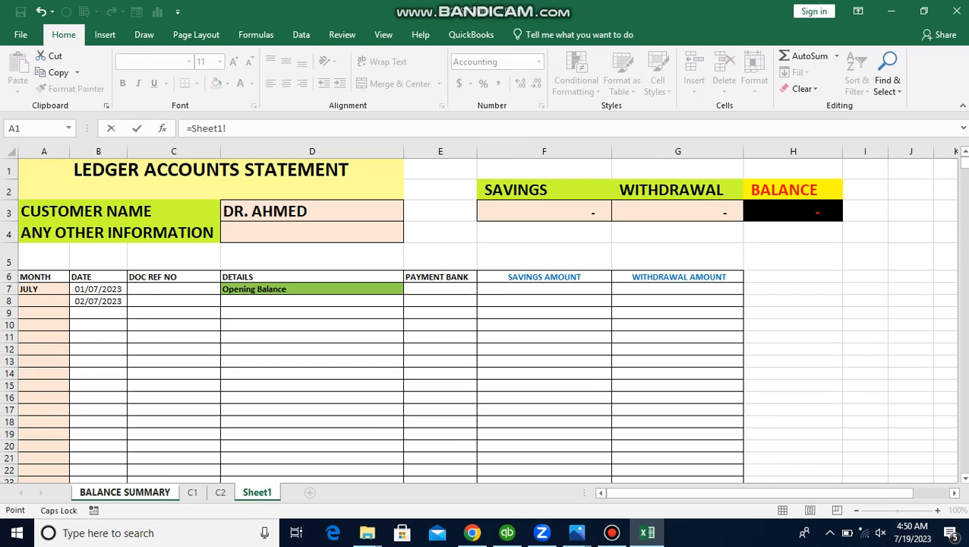
pyautogui.click(792, 211)
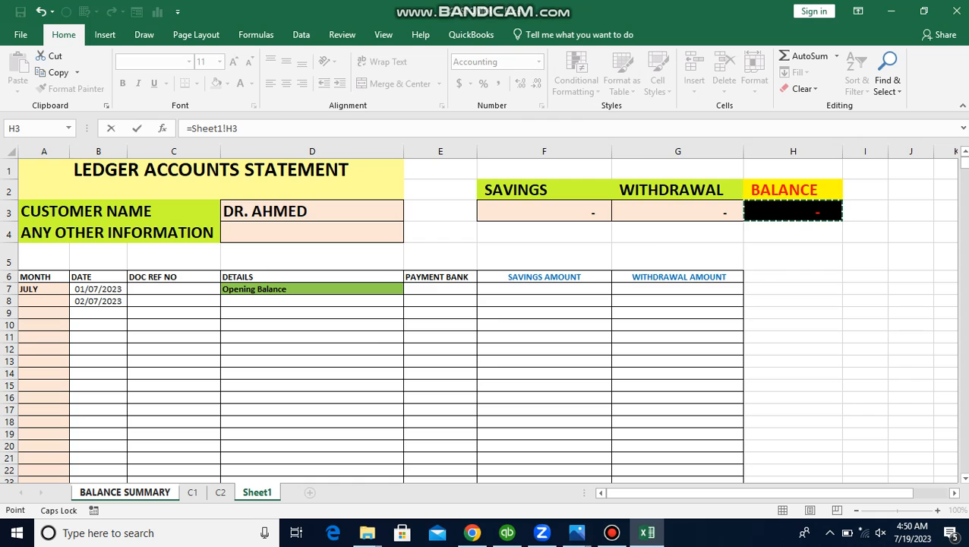
pyautogui.press('Return')
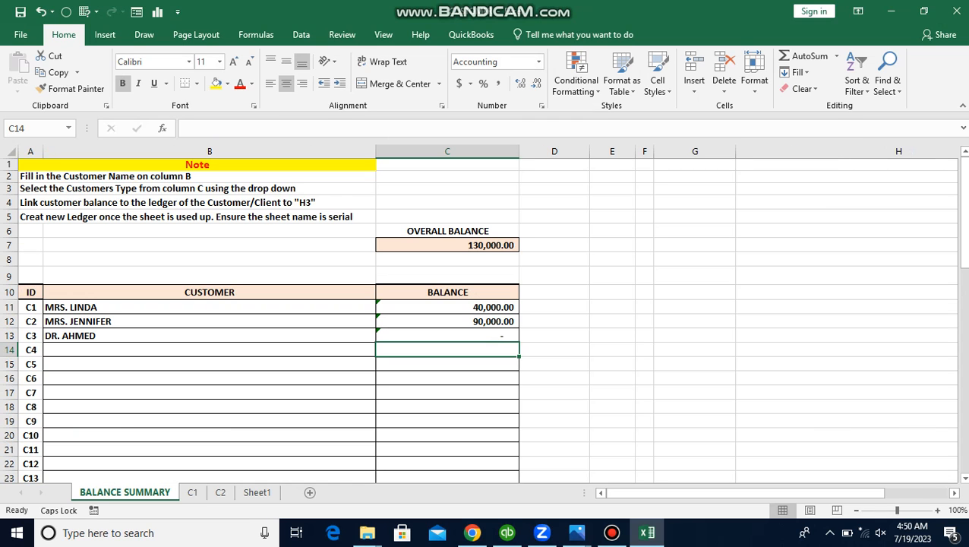
pyautogui.click(447, 334)
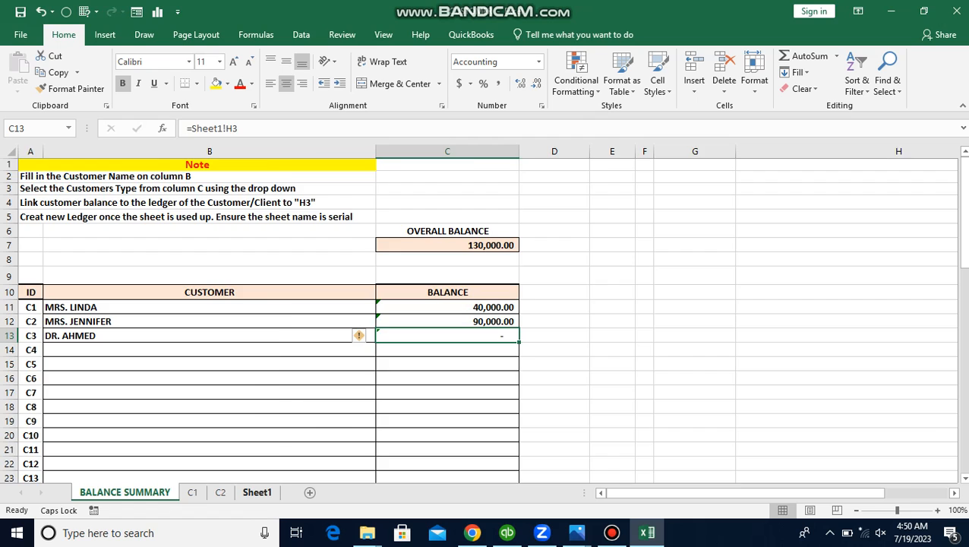
# - Rename Sheet1 as C3 followed by the customer's name in parentheses
pyautogui.rightClick(254, 492)
pyautogui.click(290, 358)
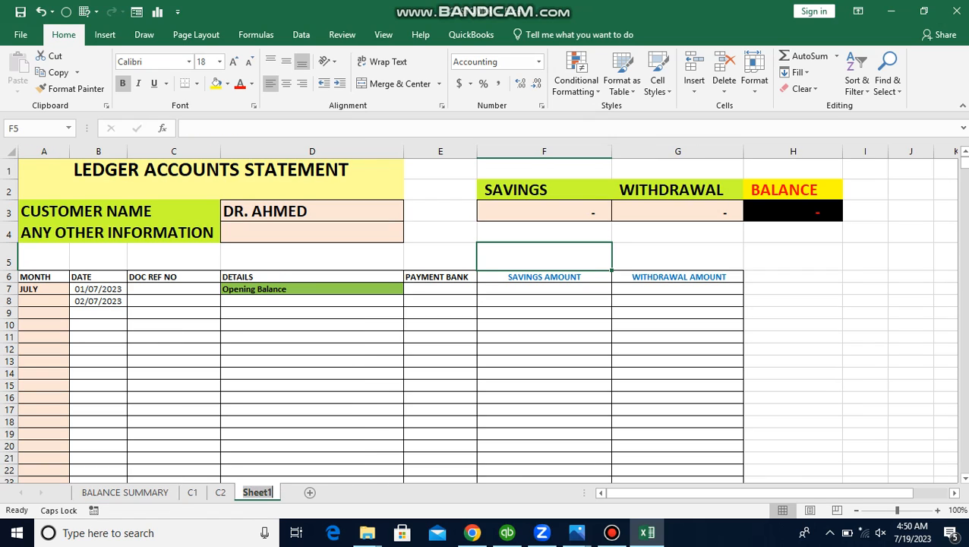
pyautogui.write('c3')
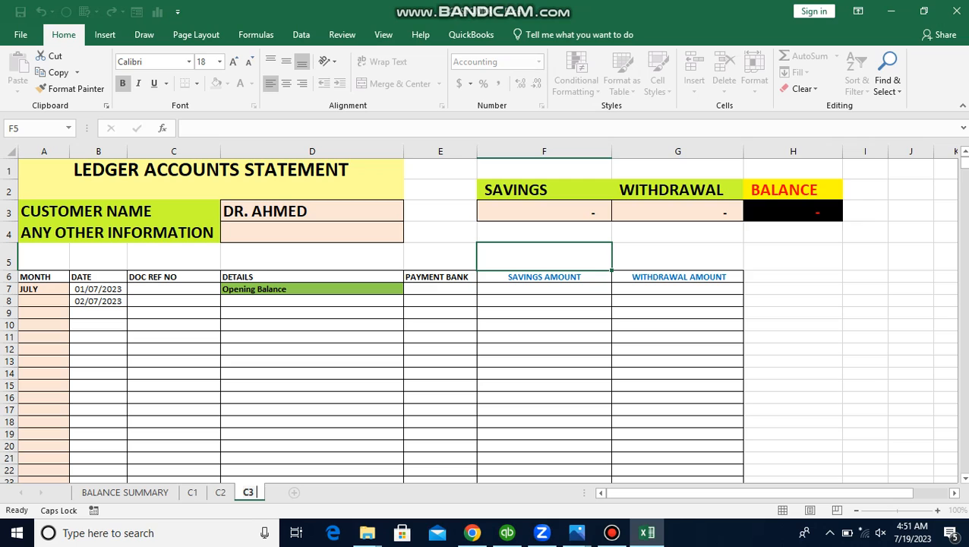
pyautogui.press('BackSpace')
pyautogui.press('BackSpace')
pyautogui.write('(')
pyautogui.press('BackSpace')
pyautogui.press('BackSpace')
pyautogui.write('3 (AHMED)')
pyautogui.press('Return')
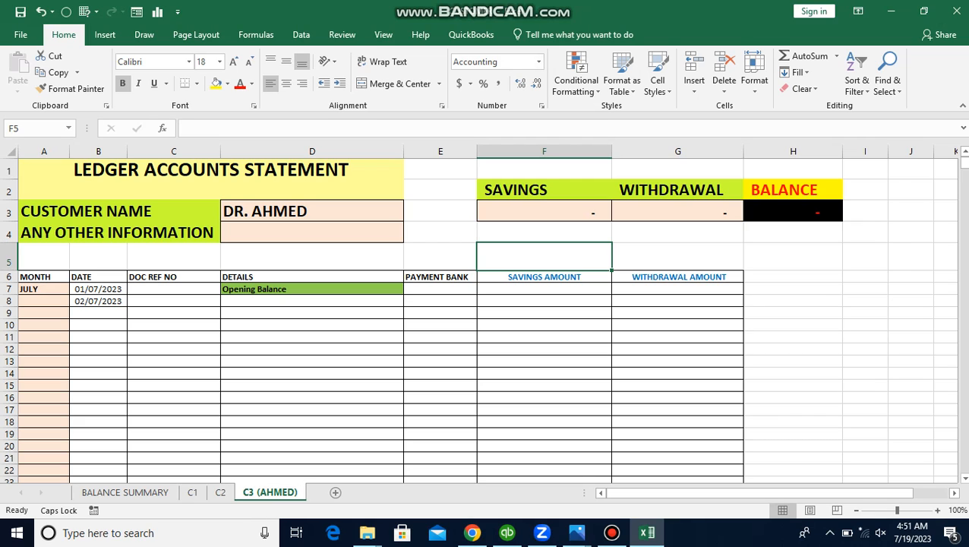
# - Enter 100000 as the opening balance savings amount in F7, and check the linked balance on the BALANCE SUMMARY sheet
pyautogui.click(543, 289)
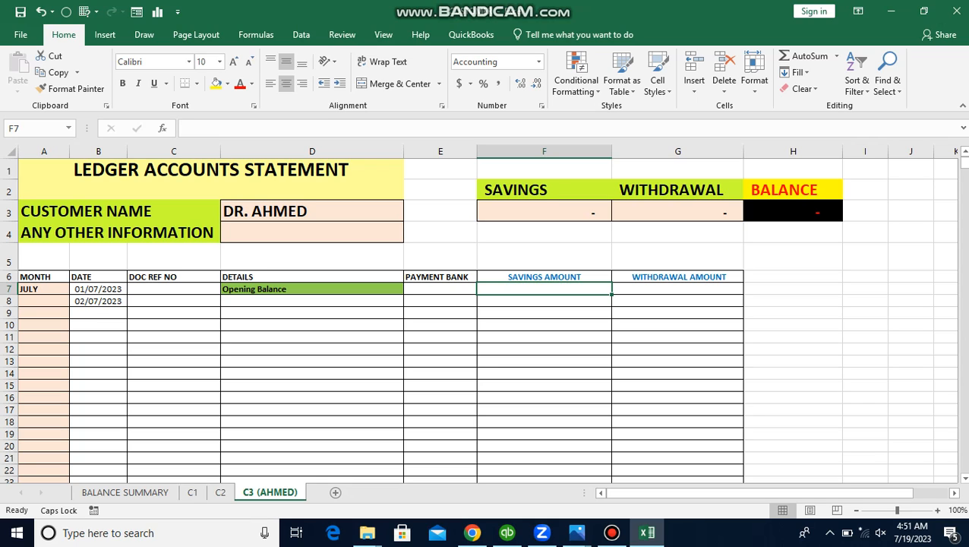
pyautogui.write('100000')
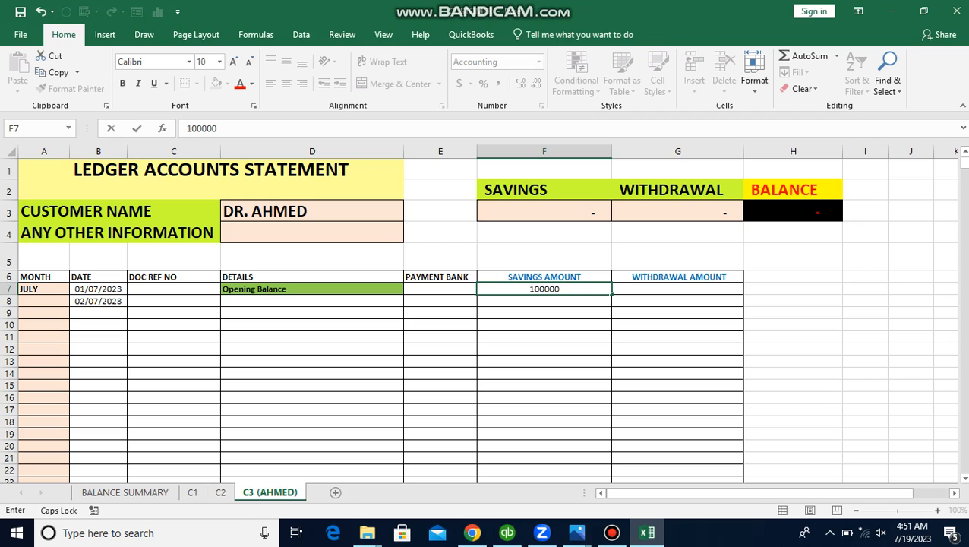
pyautogui.press('Return')
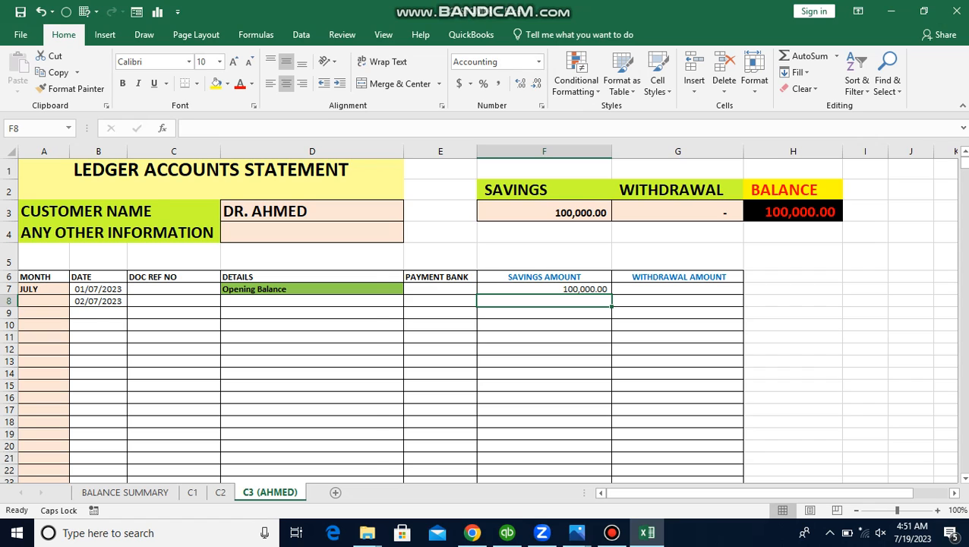
pyautogui.click(124, 492)
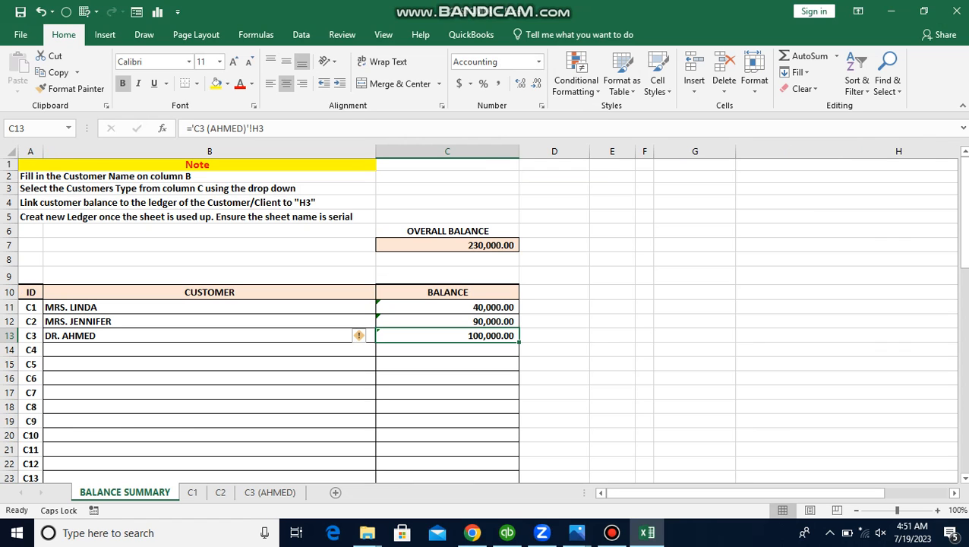